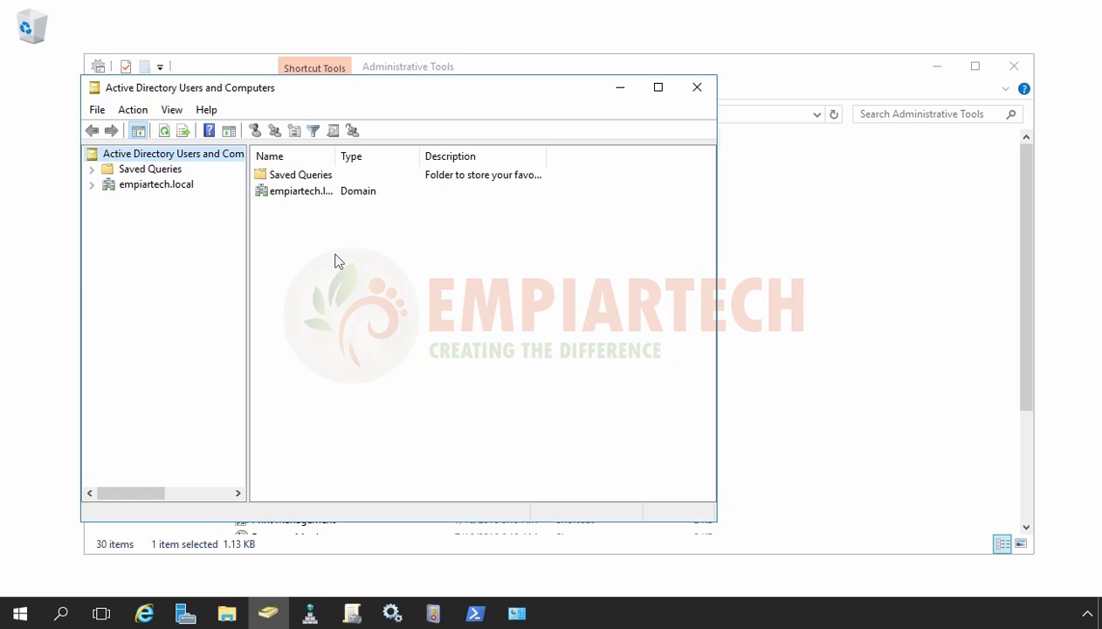
Step: Create an organizational unit named INDIA in the empiartech.local domain, with protection from accidental deletion kept on
click(147, 186)
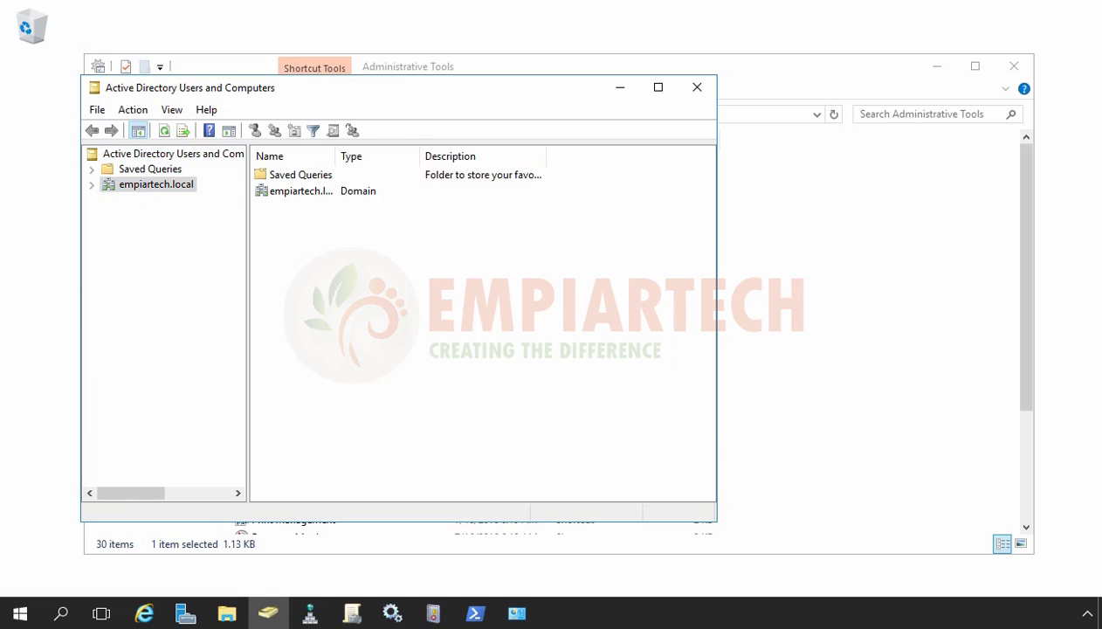
double_click(146, 188)
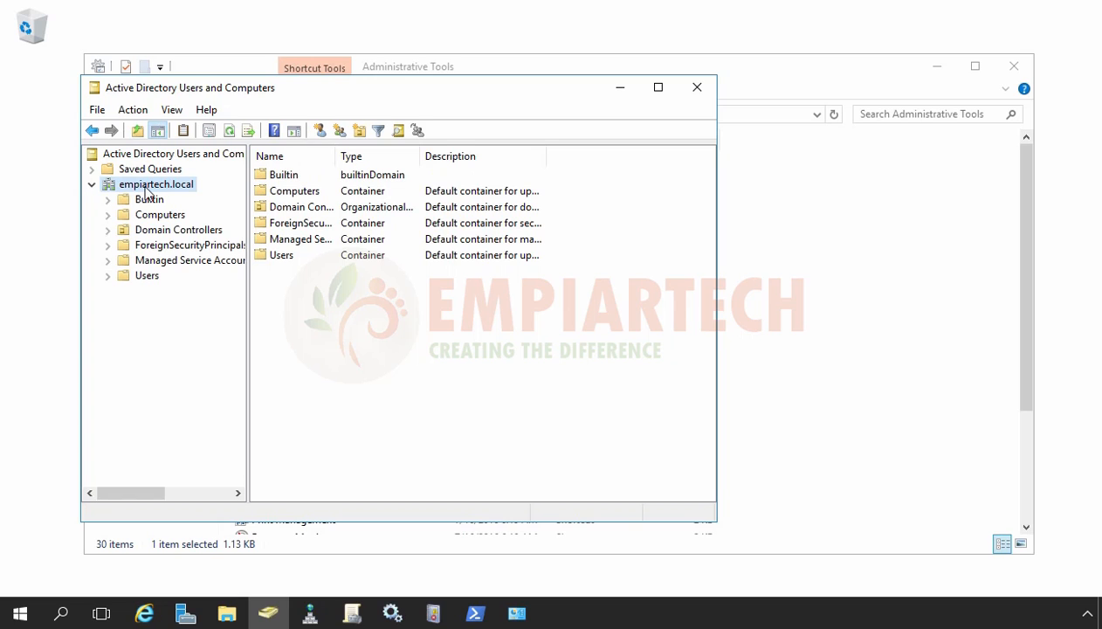
click(359, 130)
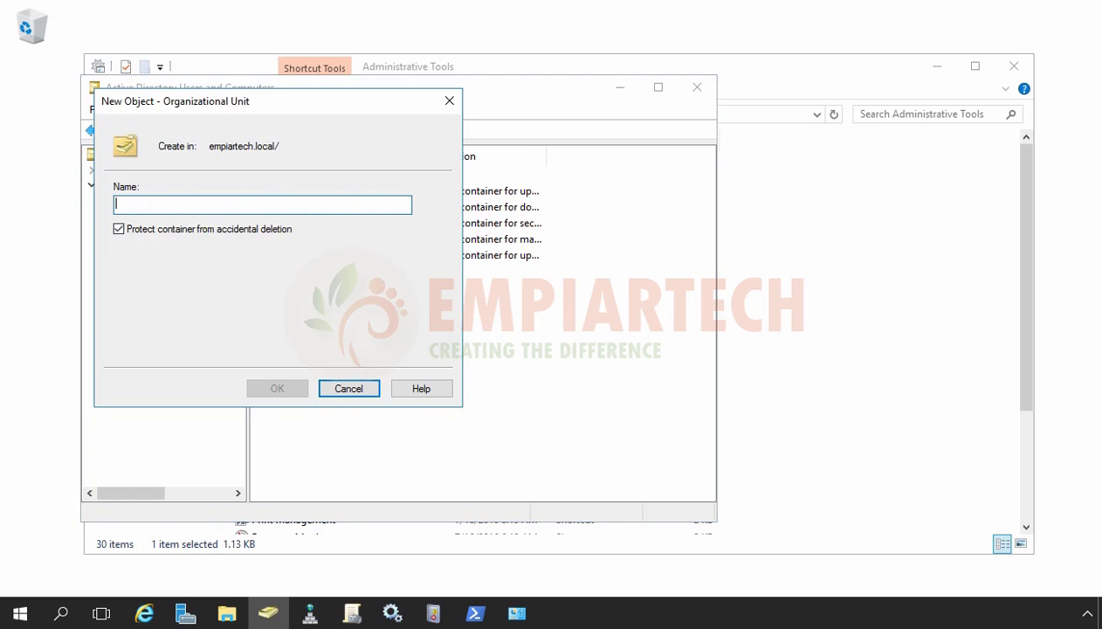
text(INDIA)
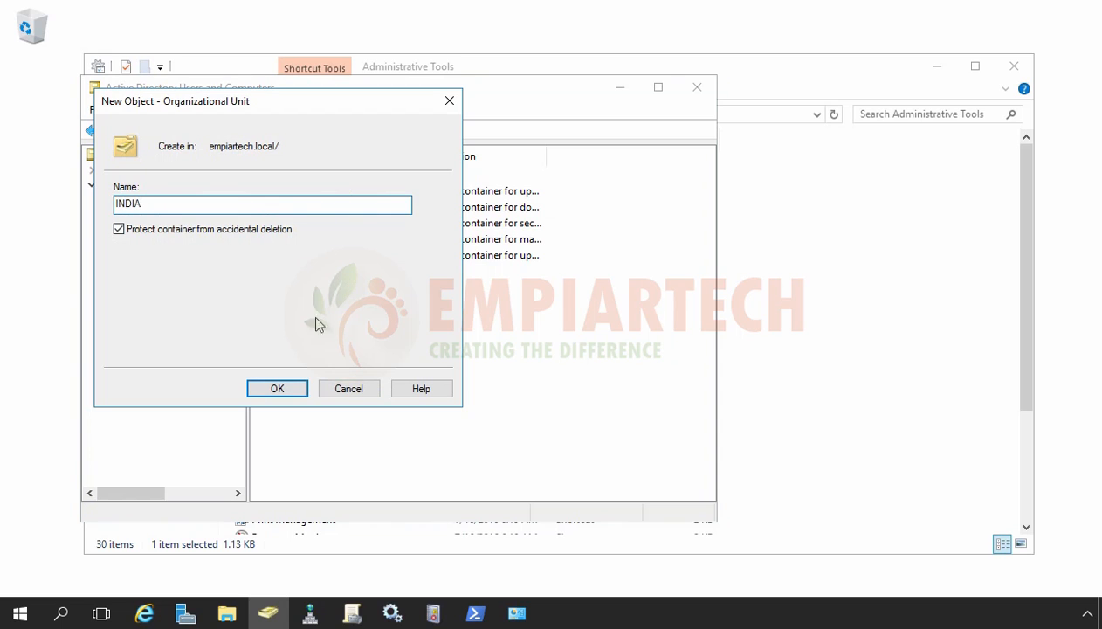
click(277, 388)
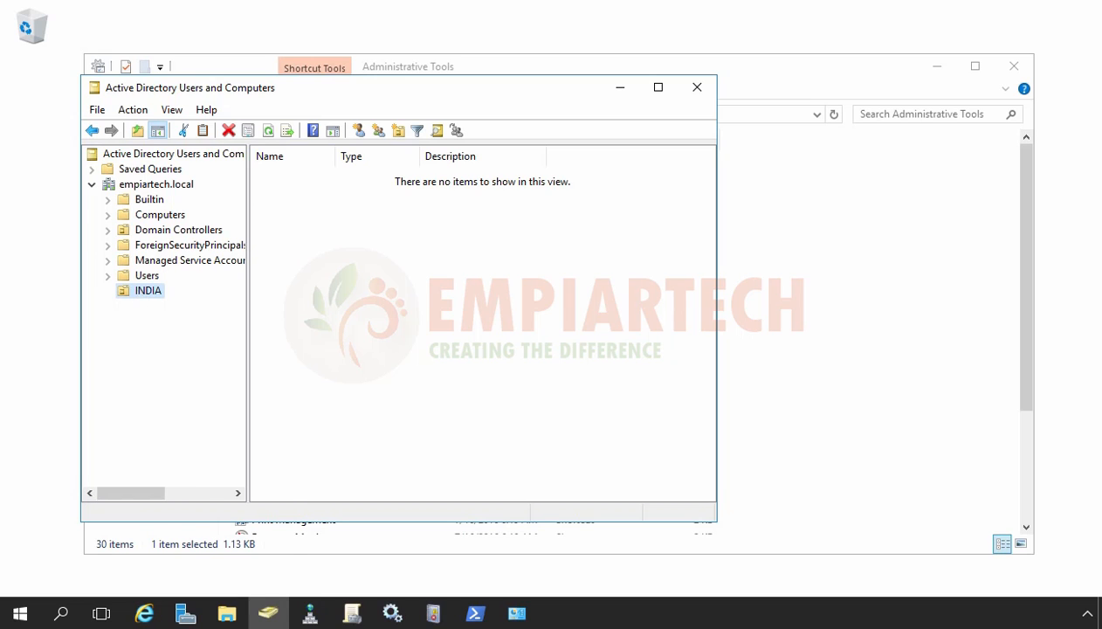
Step: Start a new user in the INDIA organizational unit with first name Virat, last name Kohli and logon name virat.kohli
right_click(138, 295)
mouse_move(192, 360)
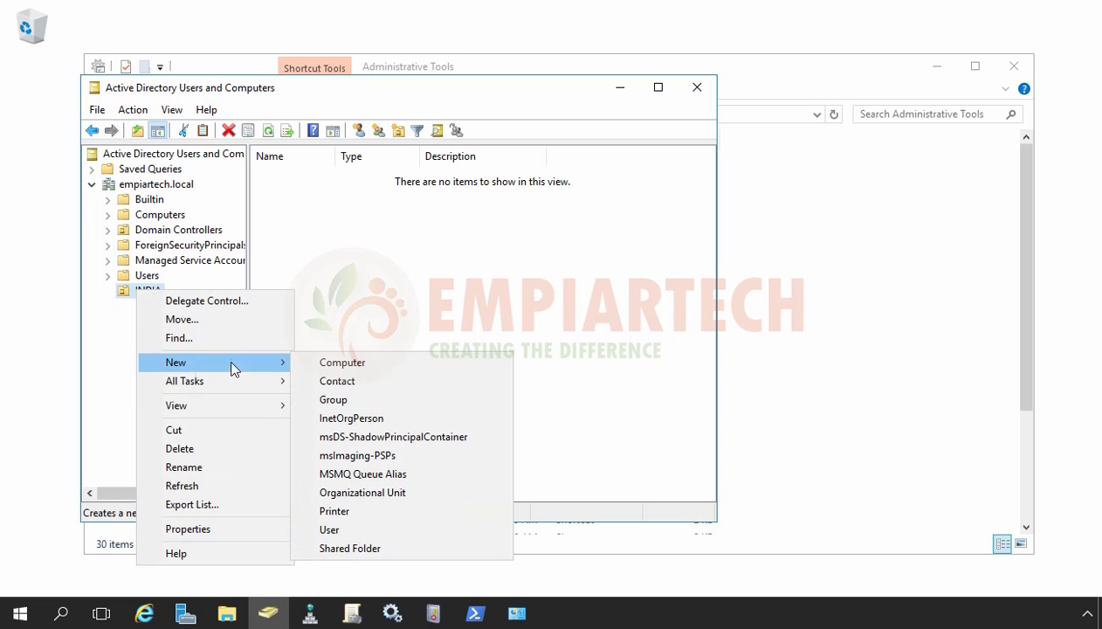
click(341, 530)
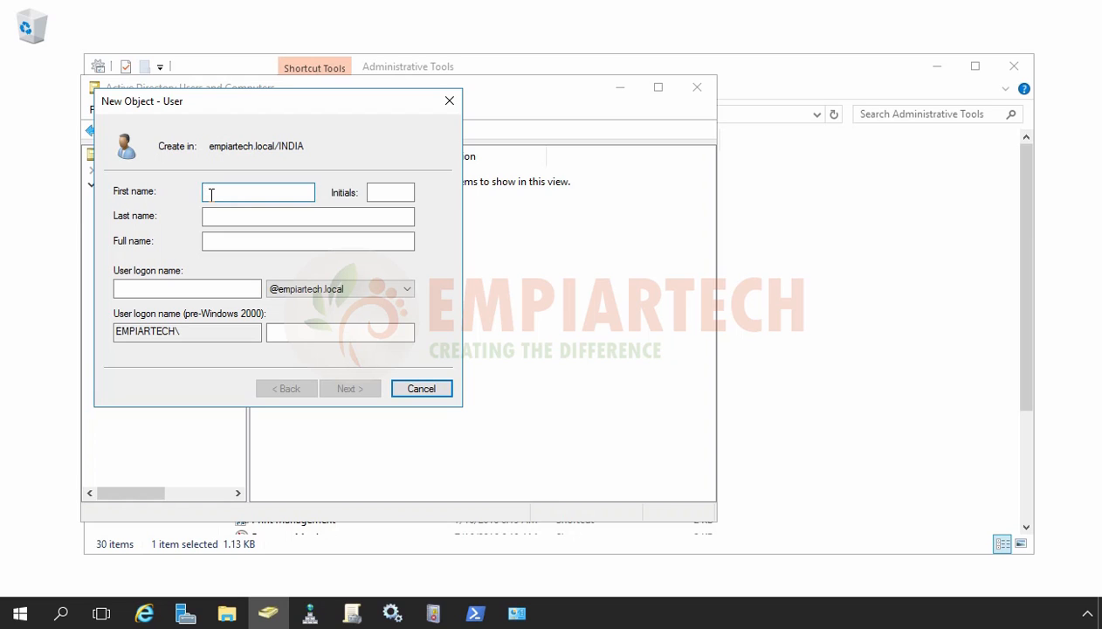
text(Virat)
key(Tab)
click(230, 218)
text(Kohli)
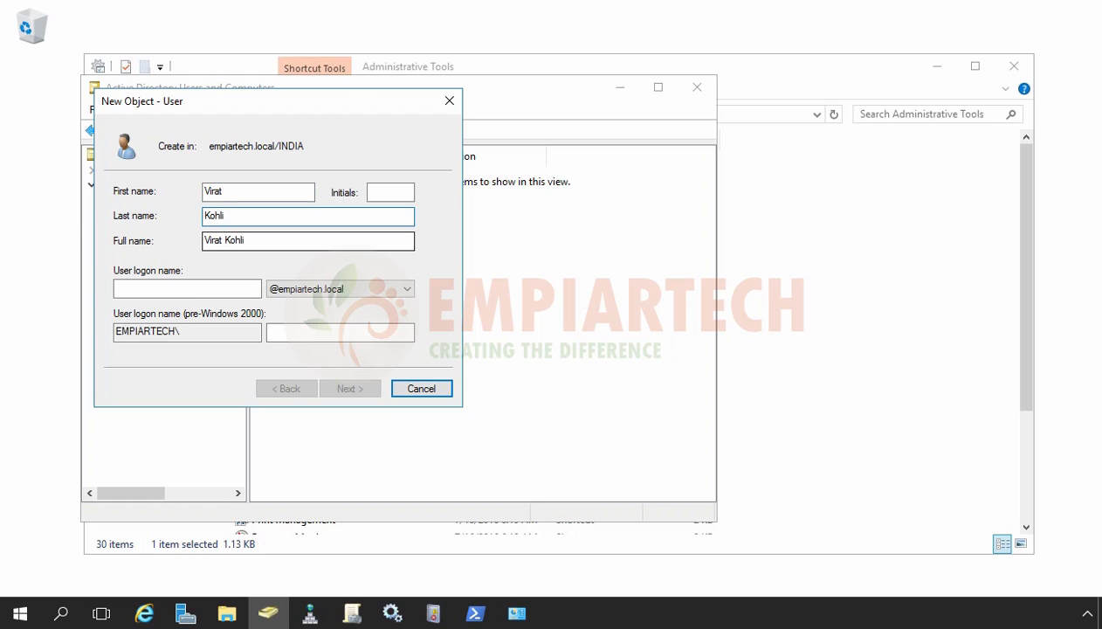
click(182, 290)
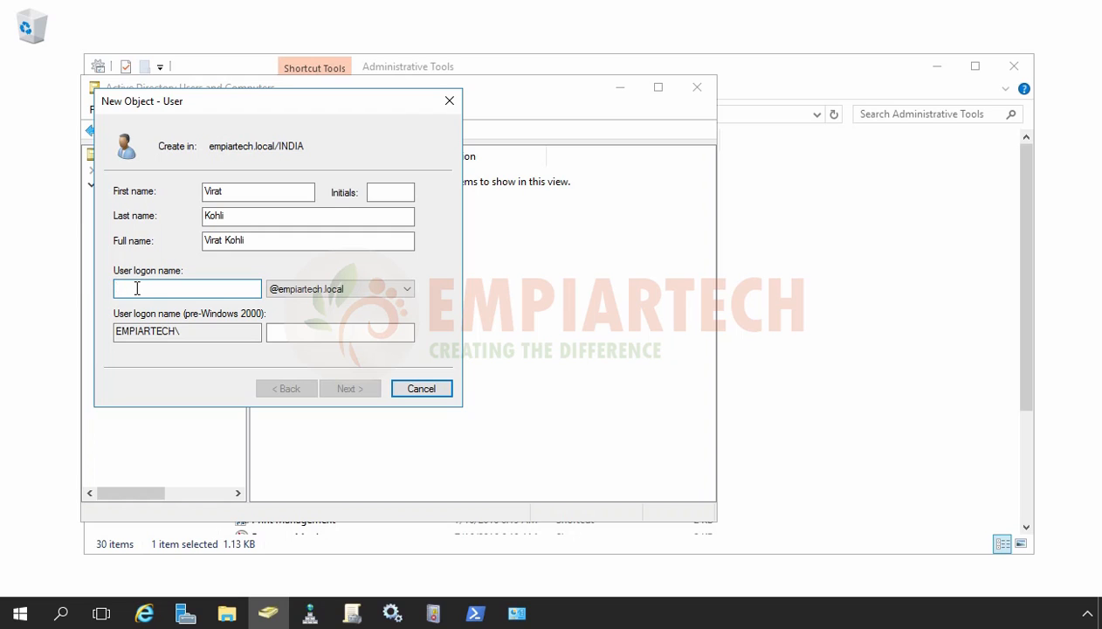
text(vi)
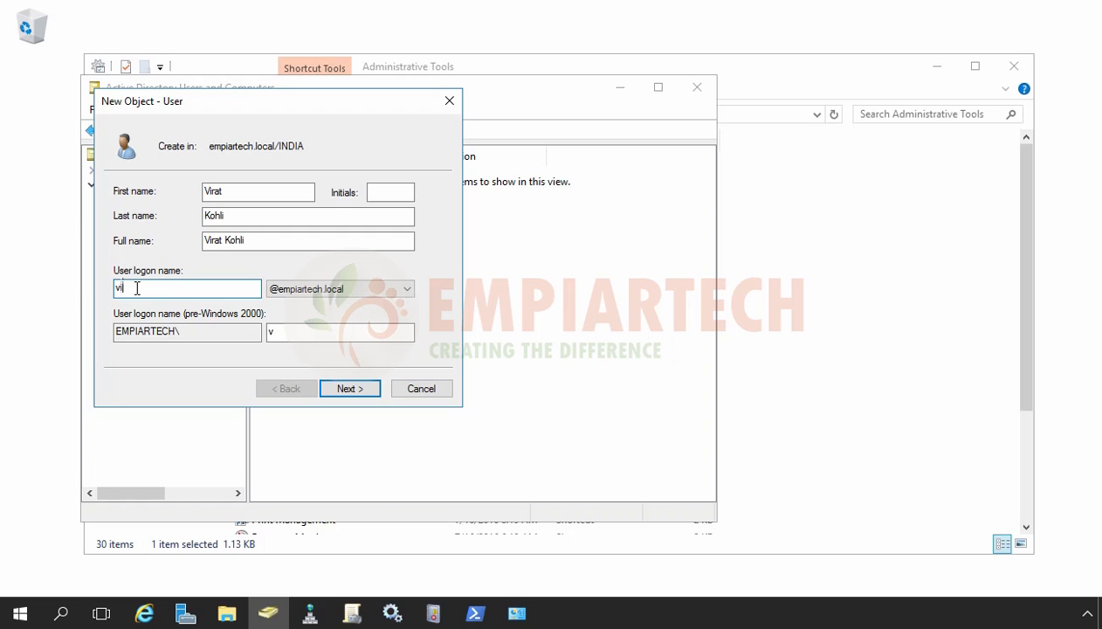
text(rat.kohli)
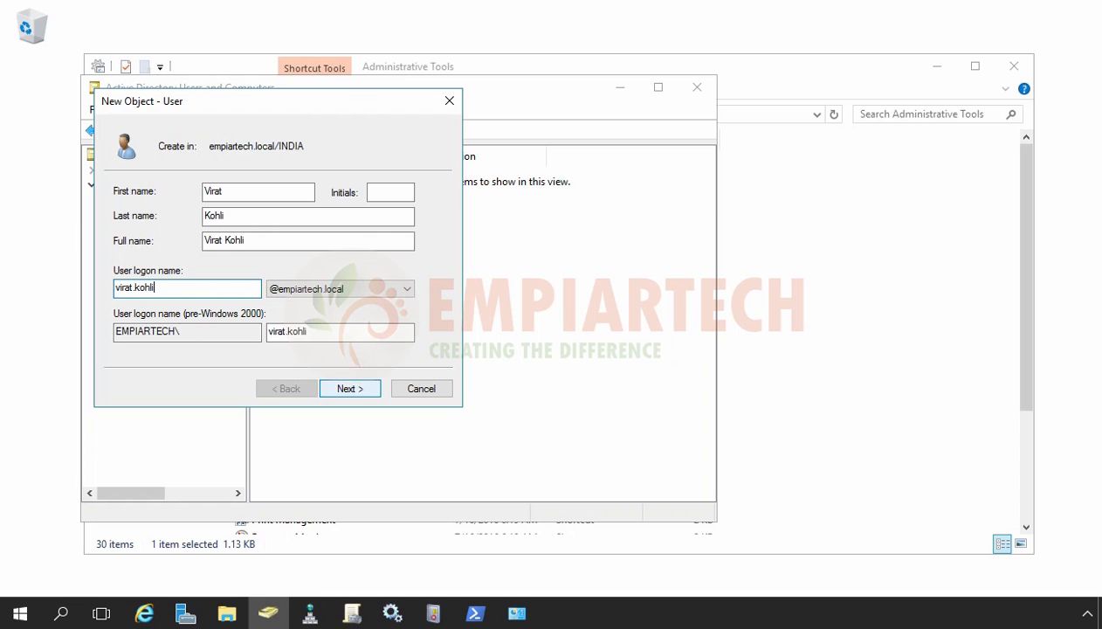
click(353, 393)
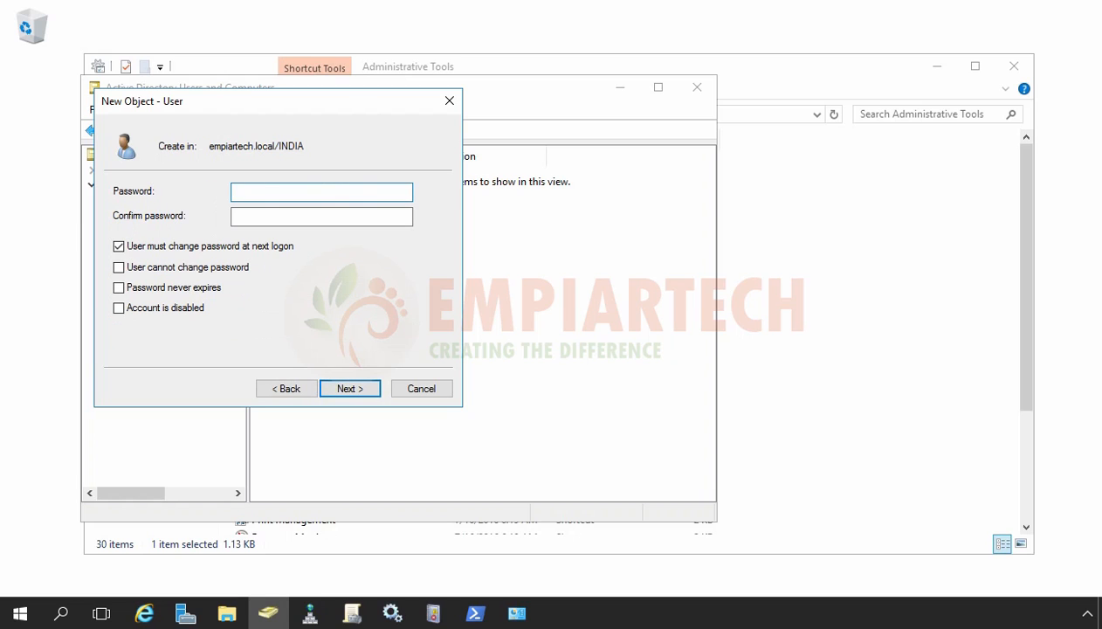
Step: Enter and confirm the new user's password, keeping the requirement to change it at next logon
text(••••••••)
key(Tab)
text(••••••••)
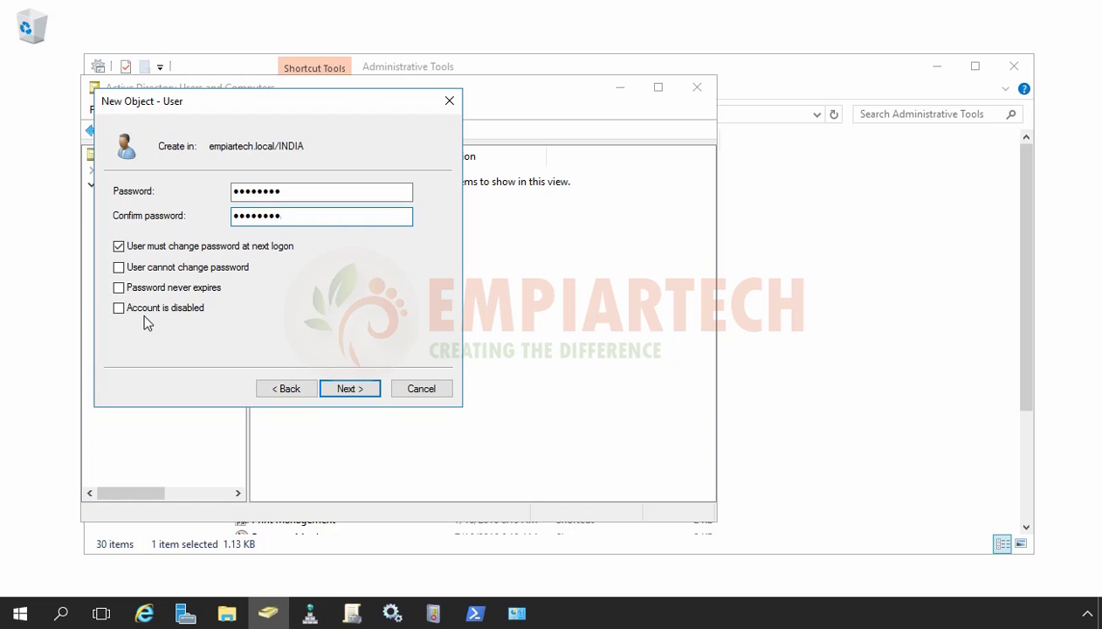
click(344, 390)
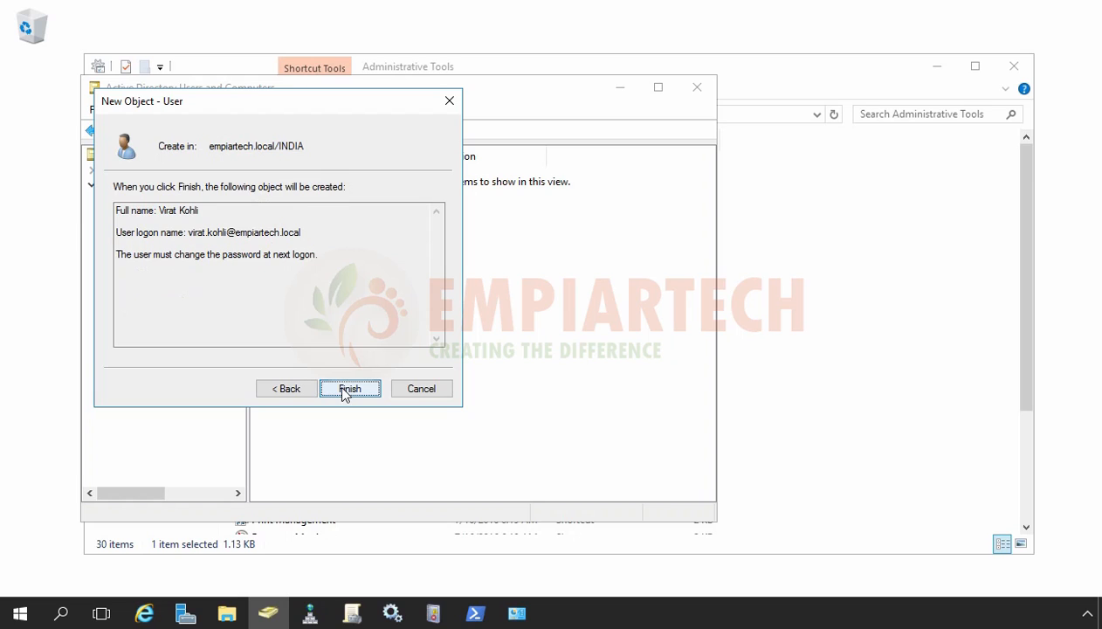
Step: Review the full name, logon name and password rule in the new user's summary, and finish creating the account
click(160, 213)
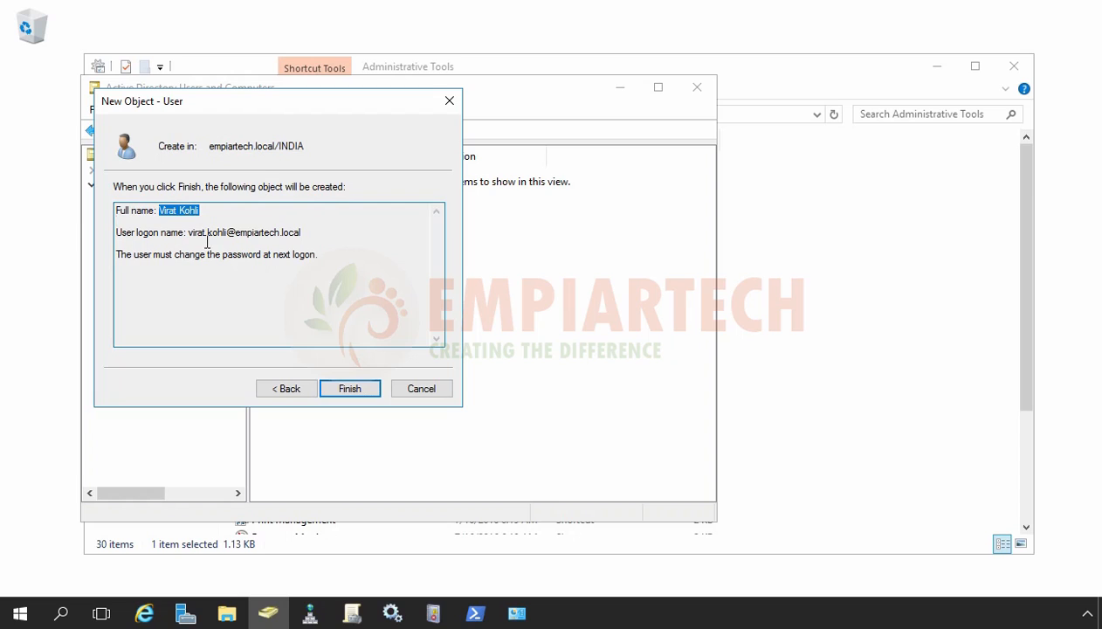
double_click(190, 232)
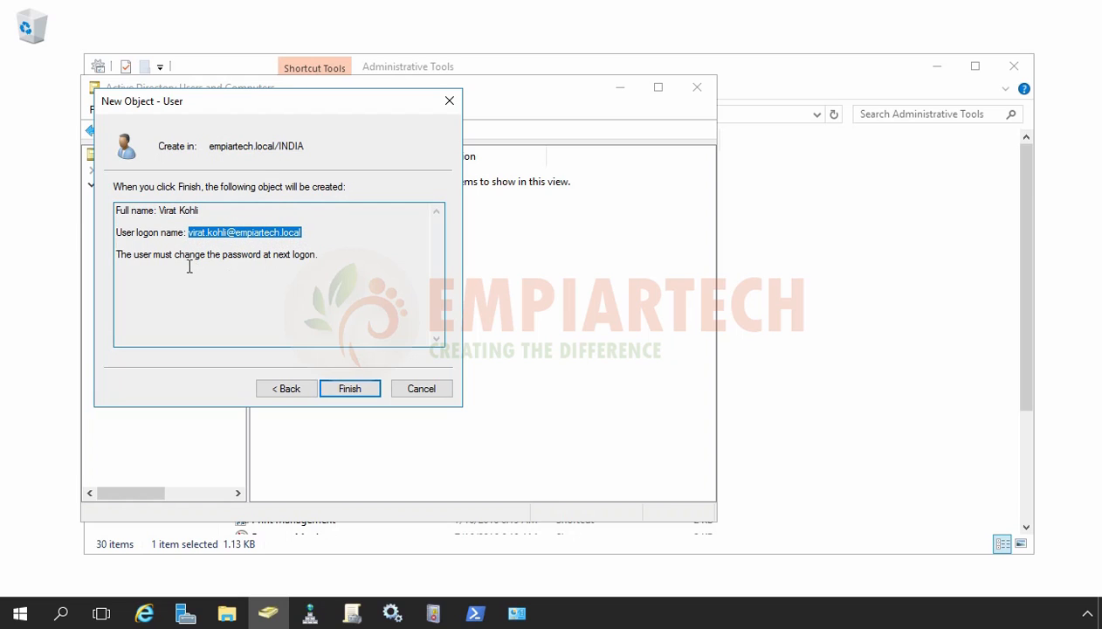
drag(318, 255, 297, 254)
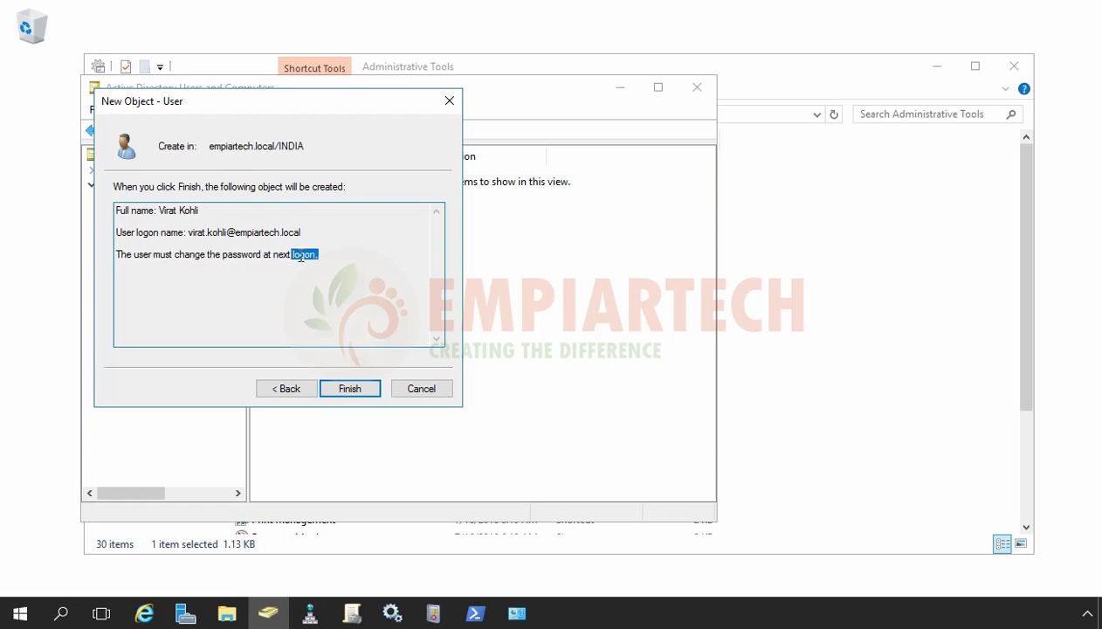
click(347, 390)
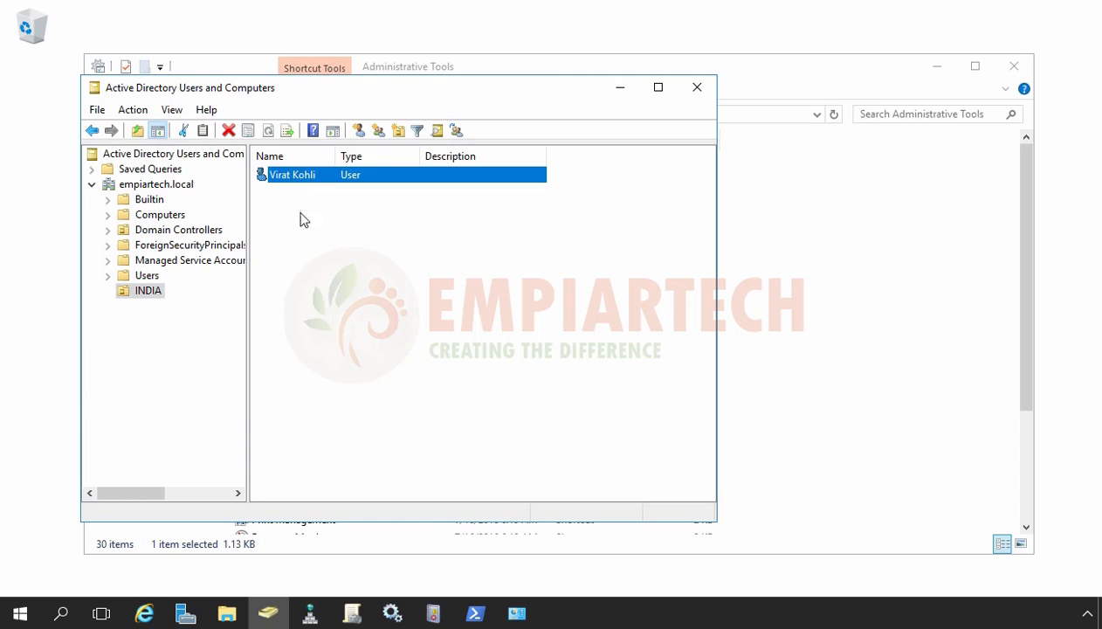
Step: Open the properties of the Virat Kohli user and look over the general contact fields, including e-mail
click(300, 217)
click(291, 177)
right_click(281, 172)
click(324, 407)
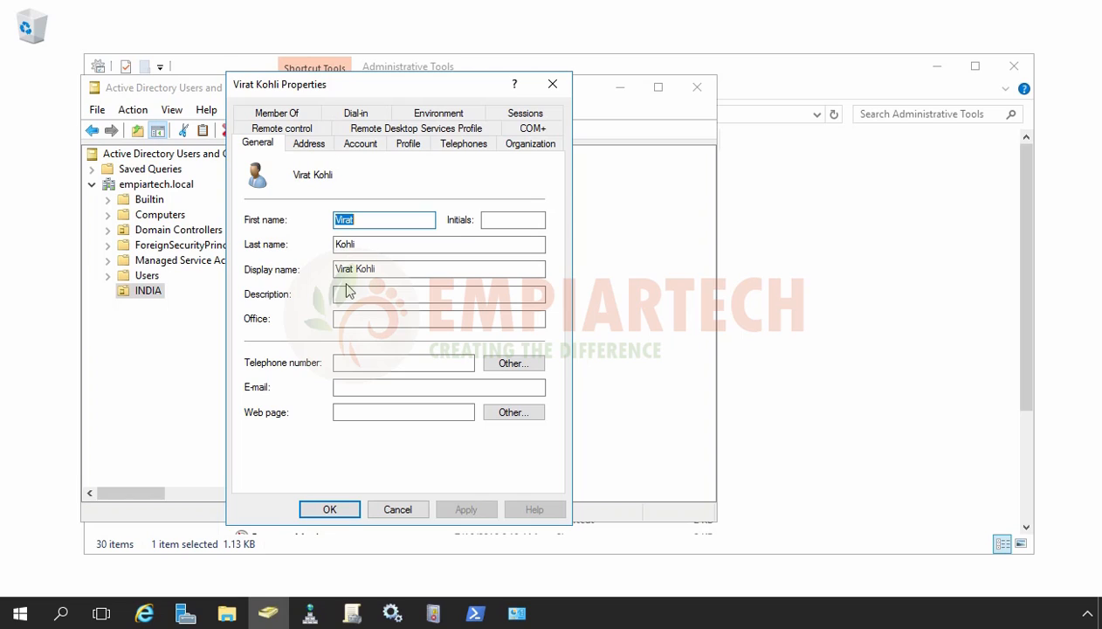
click(342, 387)
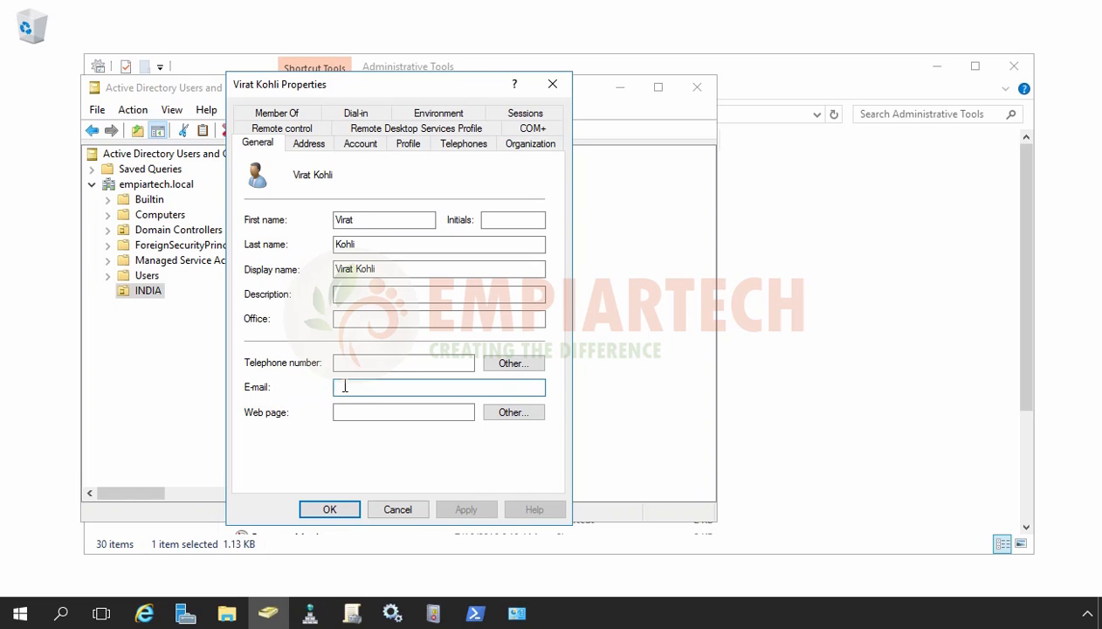
Step: Set the country/region in the user's address to India and apply the change
click(306, 144)
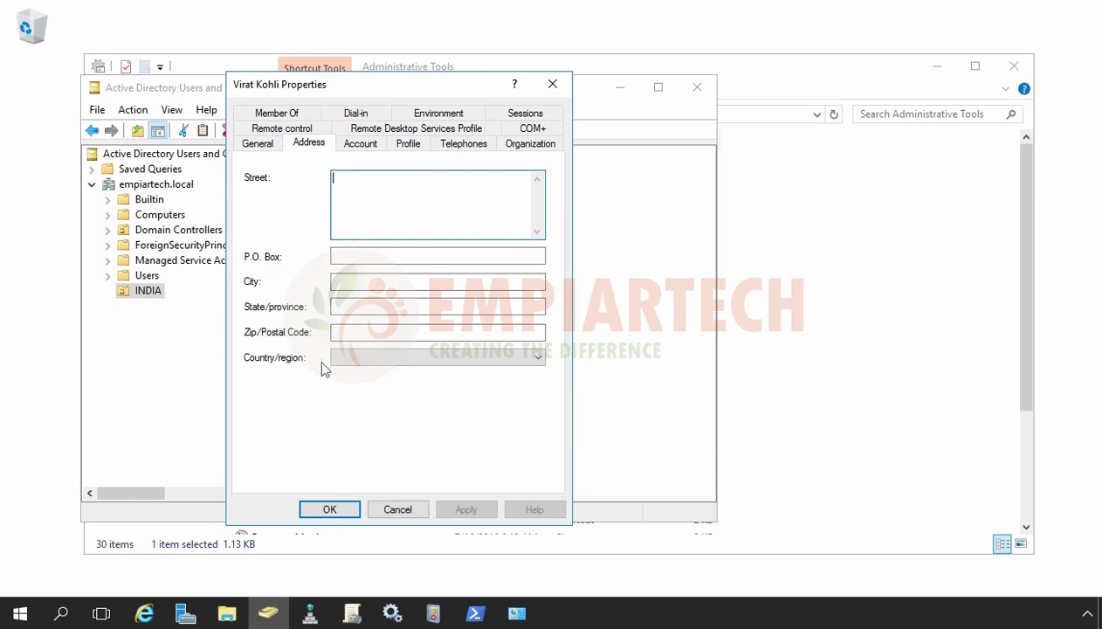
click(376, 356)
scroll(375, 361, down, 4)
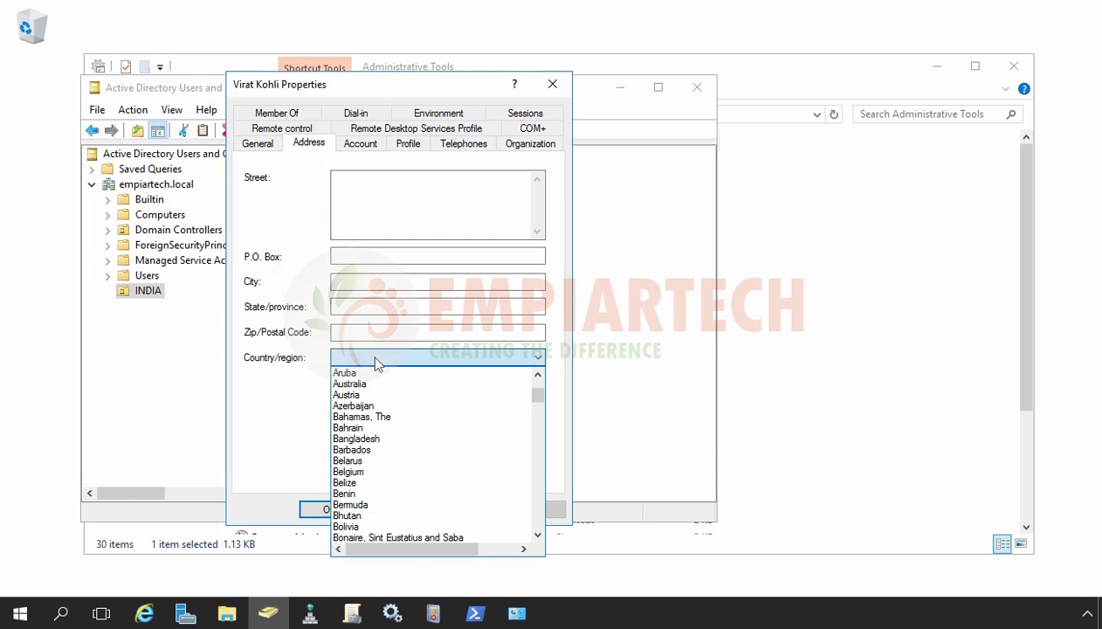
text(india)
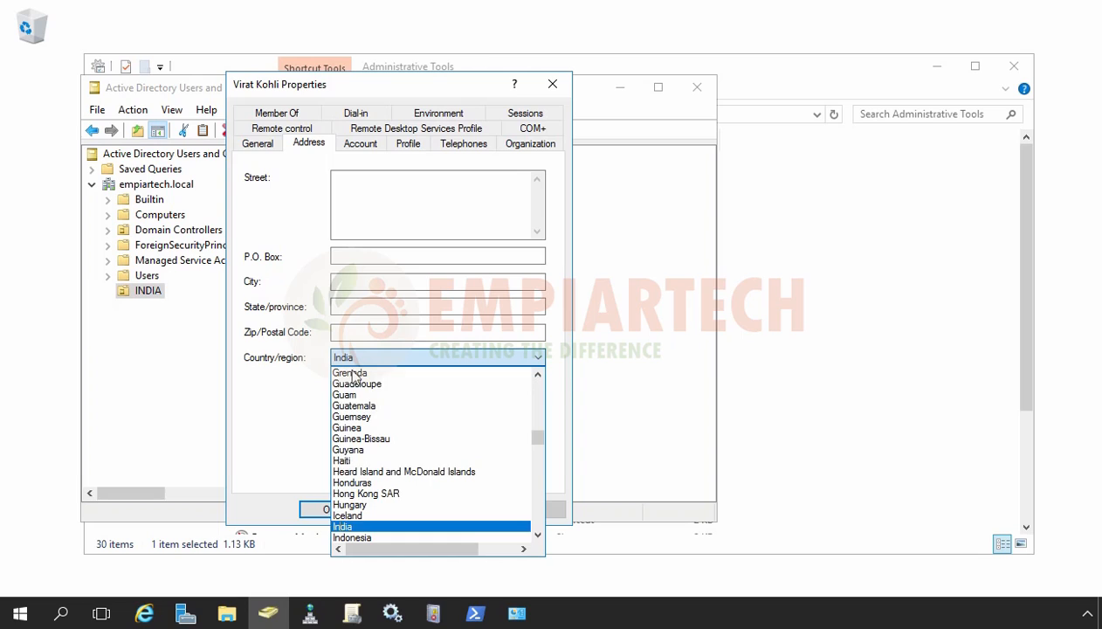
click(346, 526)
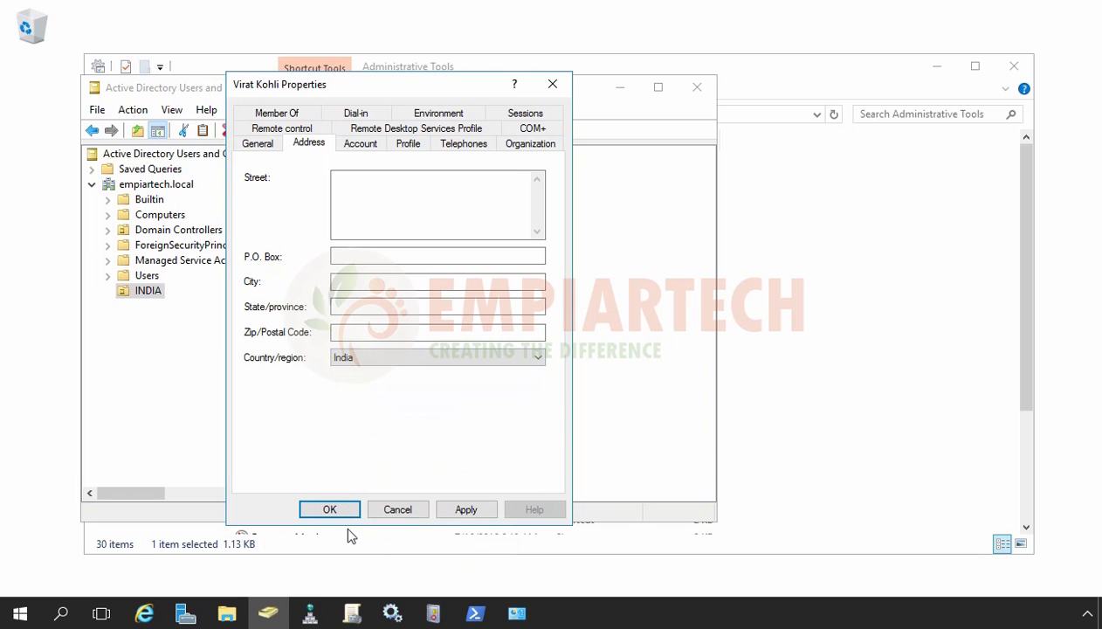
click(456, 509)
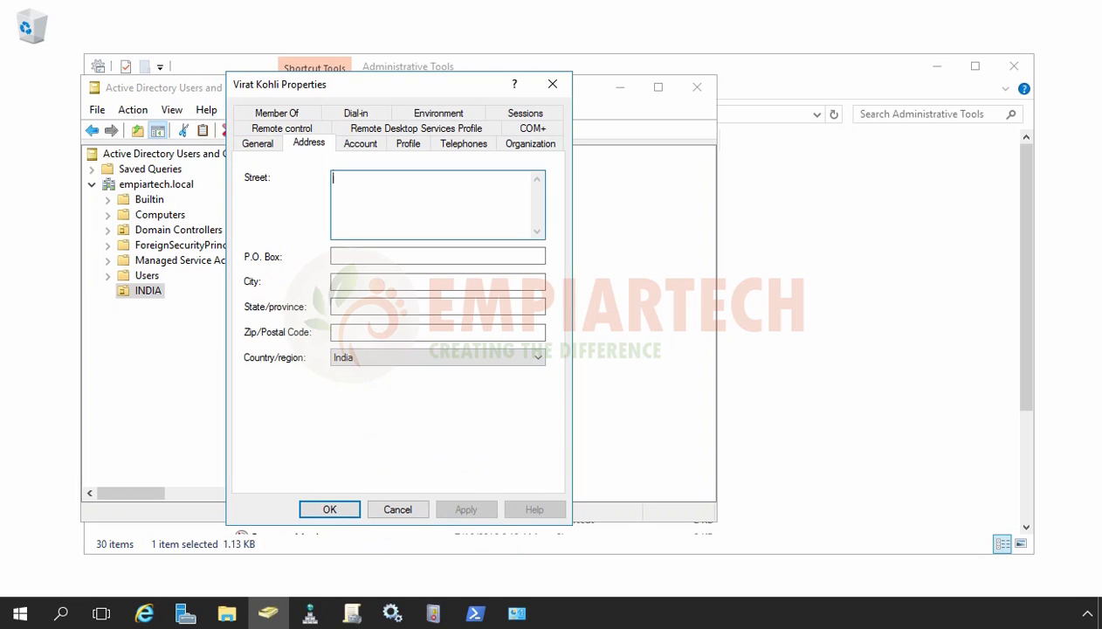
Step: Deny the user account logon for all hours of Sunday in the logon hours
click(350, 144)
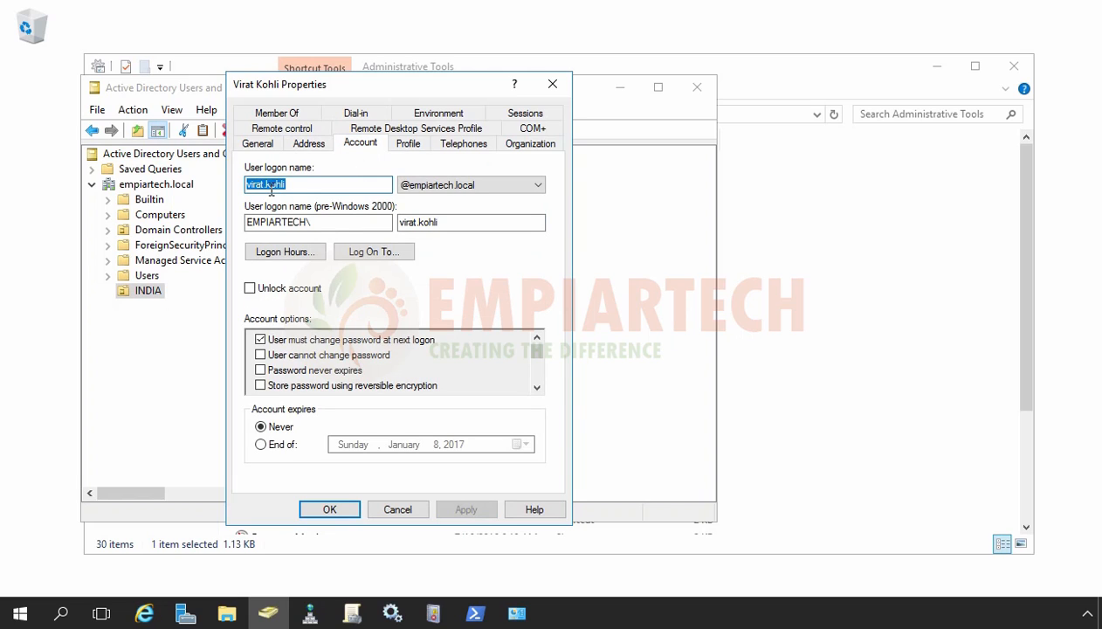
click(272, 253)
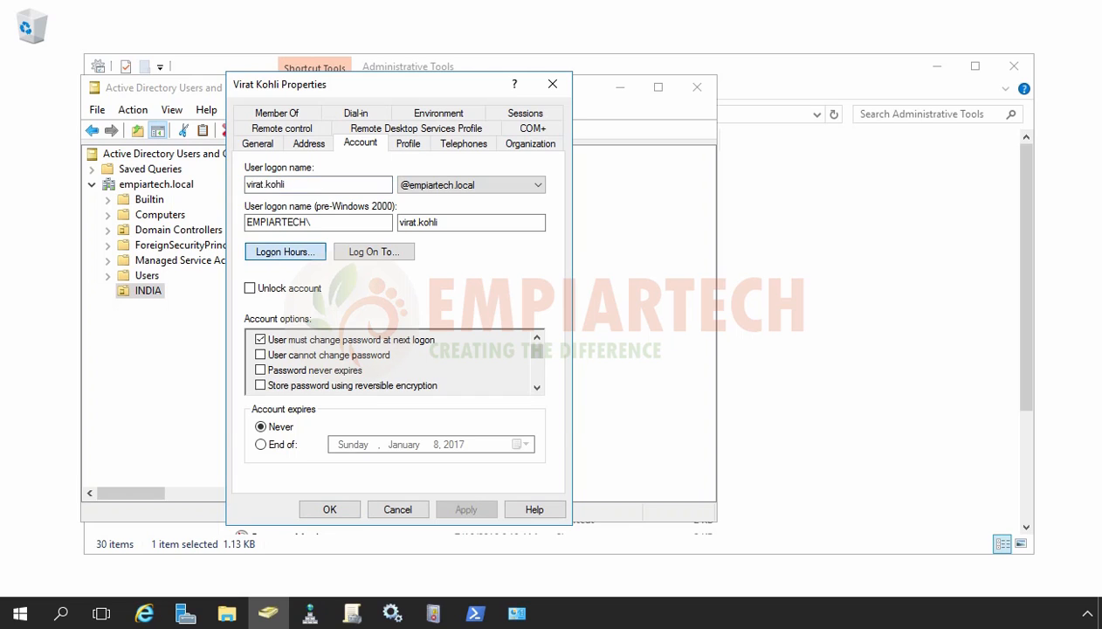
click(259, 255)
drag(258, 255, 454, 258)
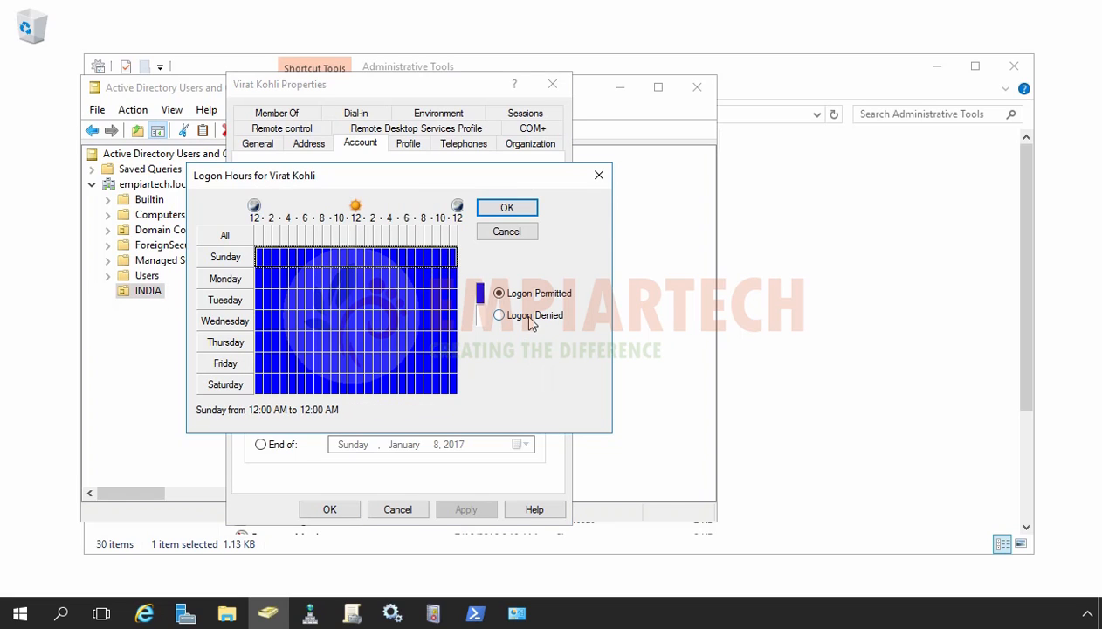
click(528, 321)
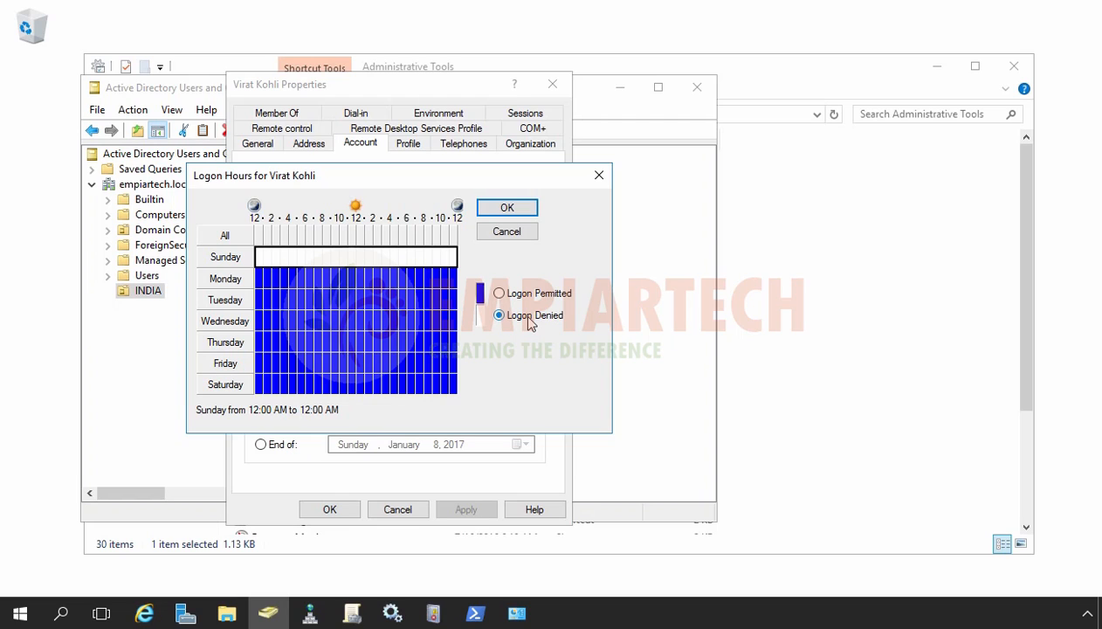
click(509, 210)
Step: Try limiting the user's logon to specific computers, and set it back to all computers
click(370, 253)
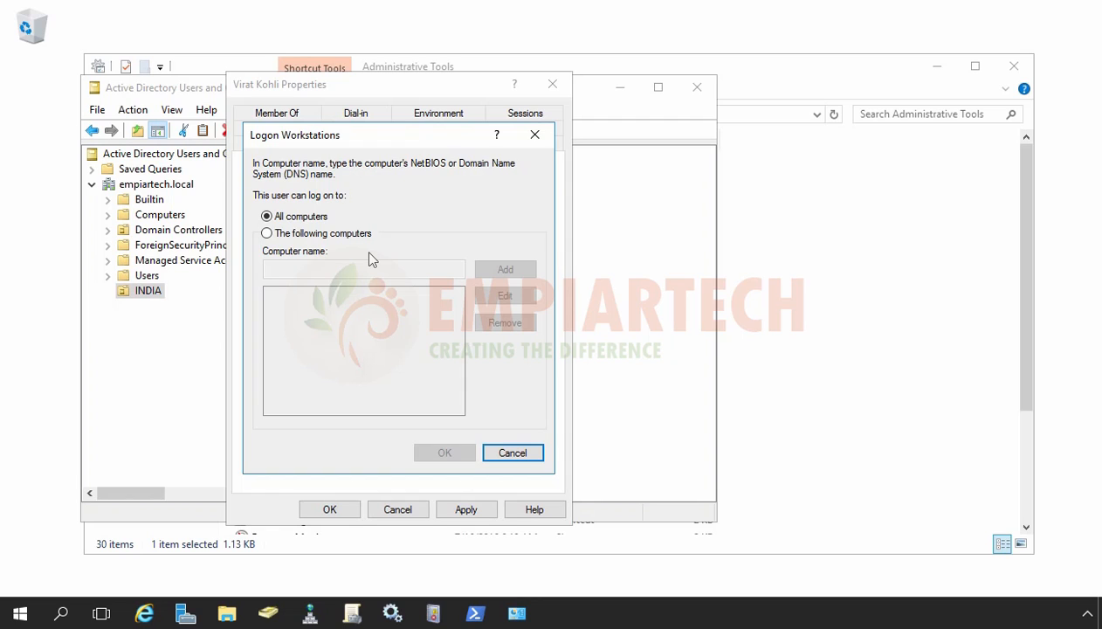
click(266, 233)
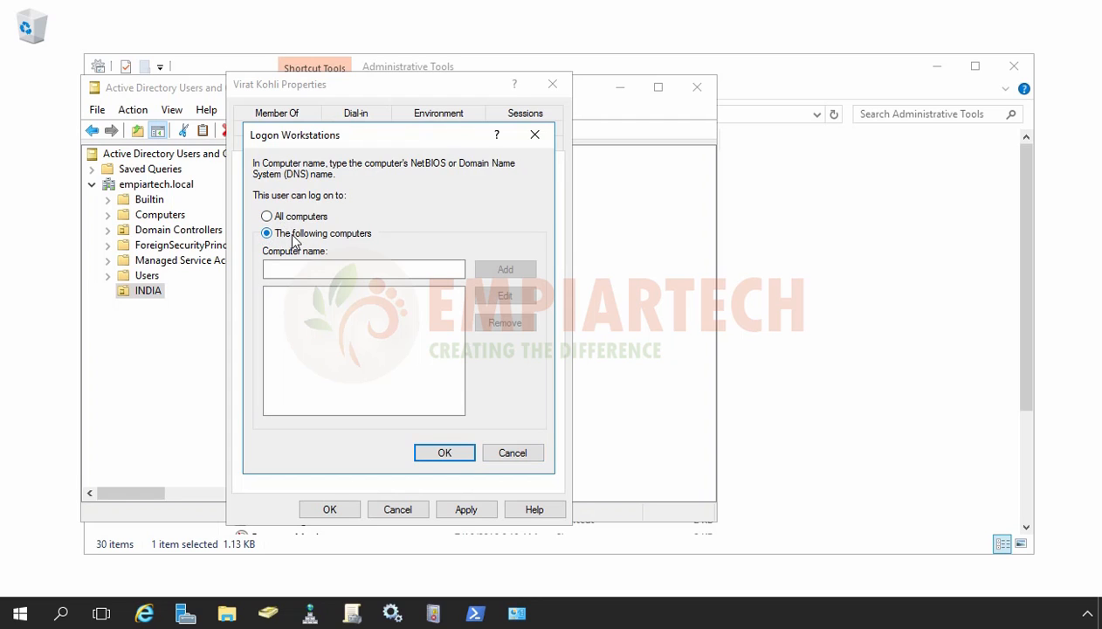
click(290, 269)
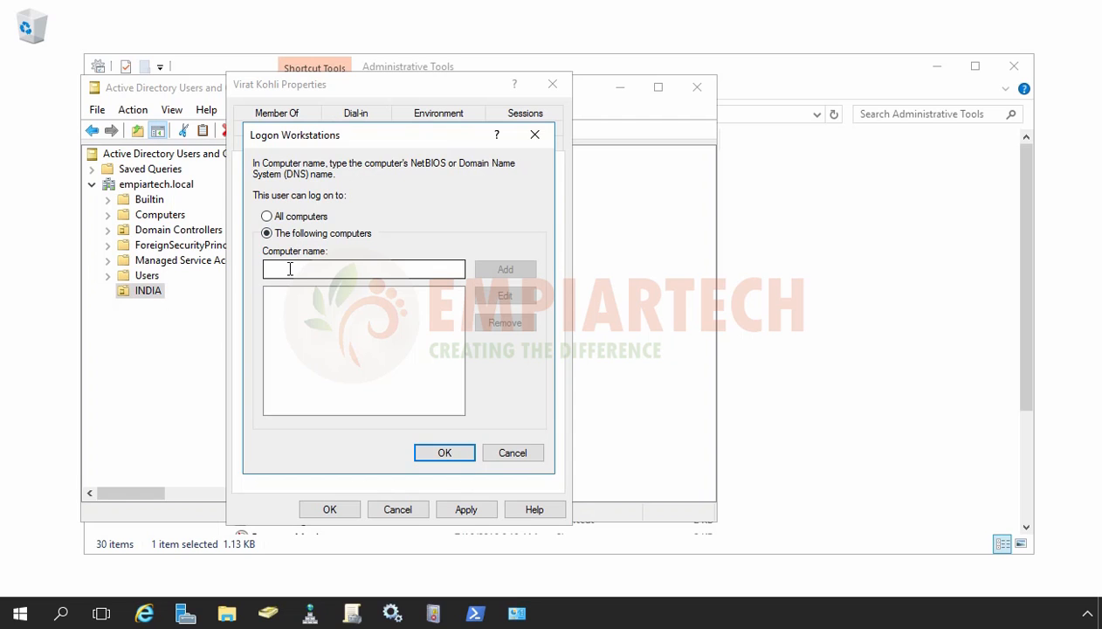
click(276, 217)
click(444, 452)
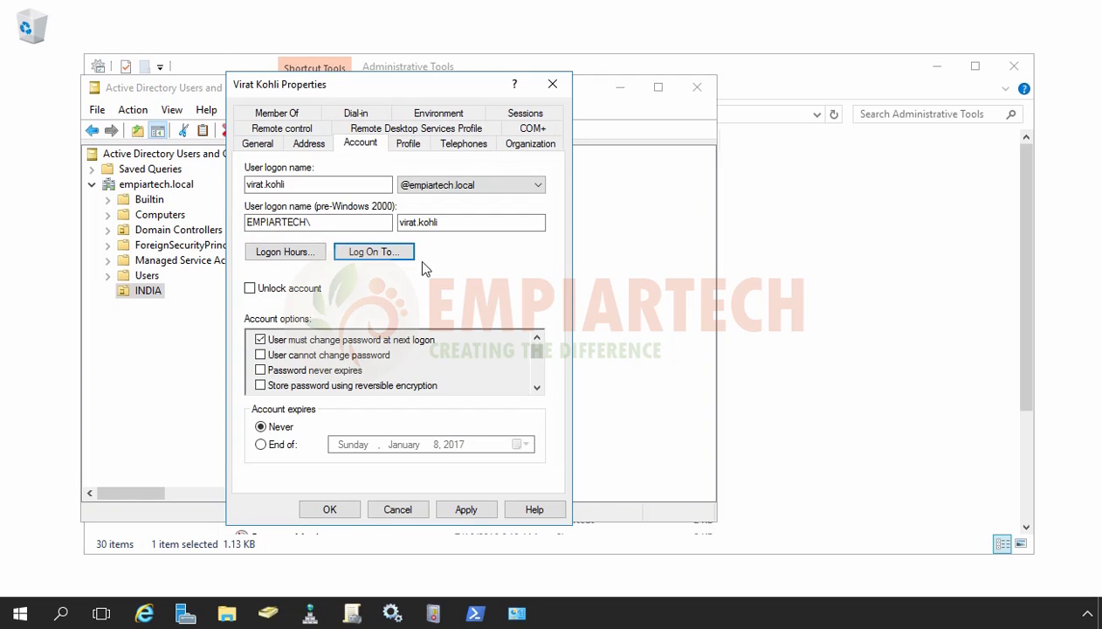
Step: Look over the user's profile, organization, group membership, dial-in, session and Remote Desktop profile settings, and save the properties
click(410, 145)
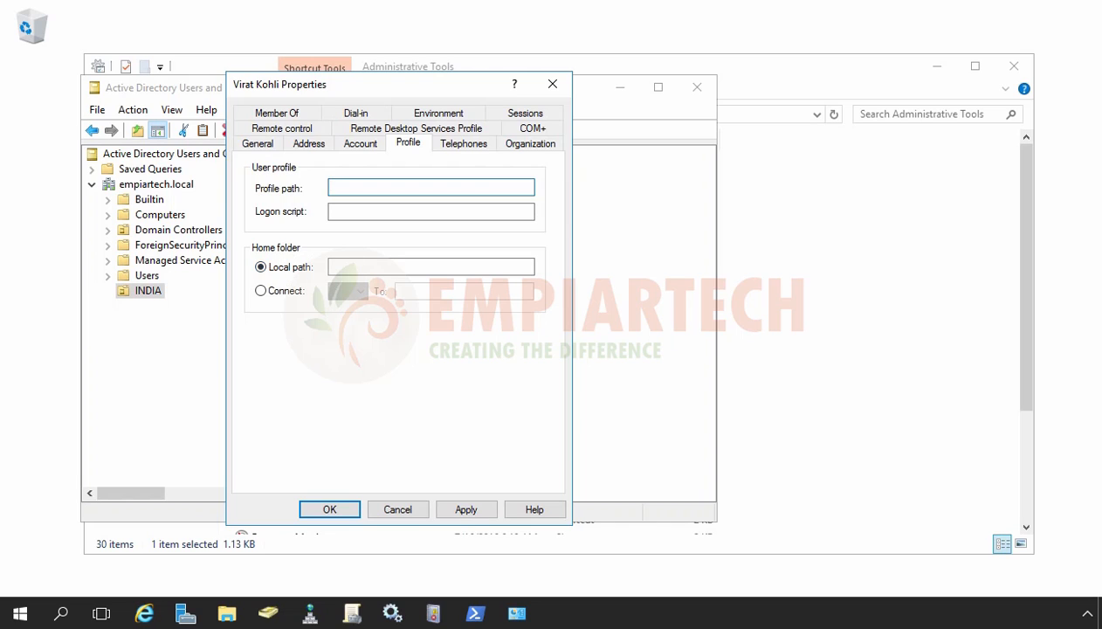
click(518, 147)
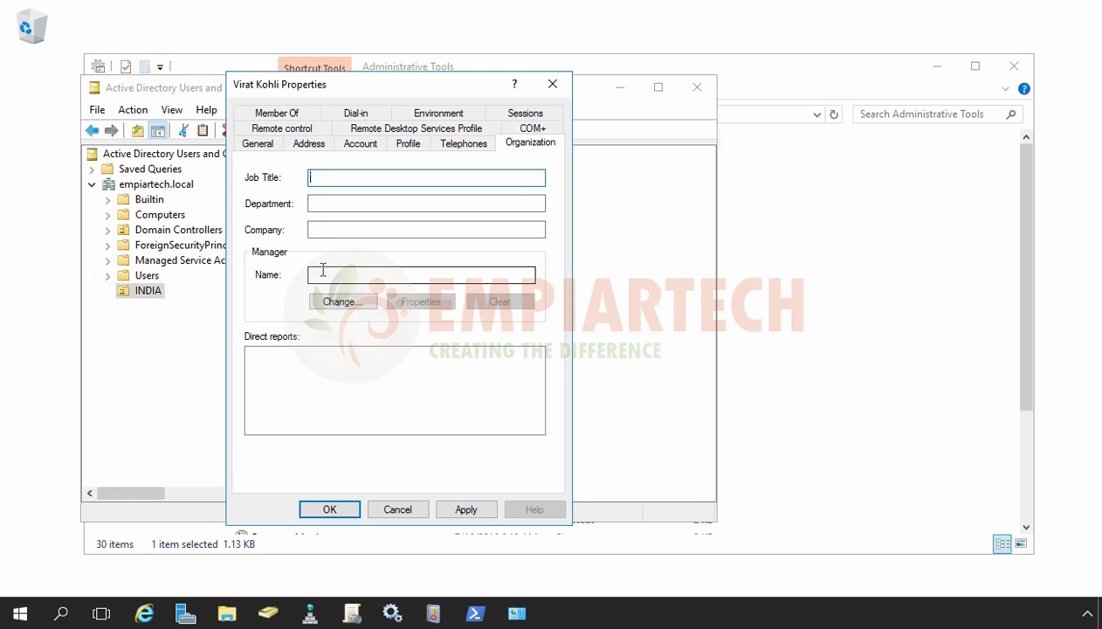
click(276, 112)
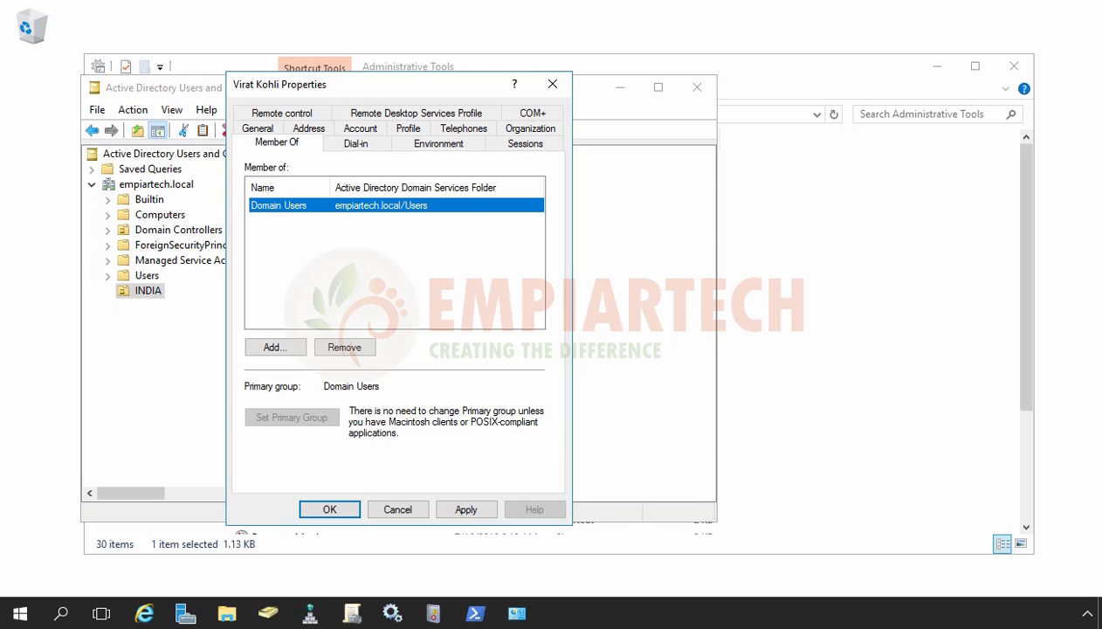
click(370, 153)
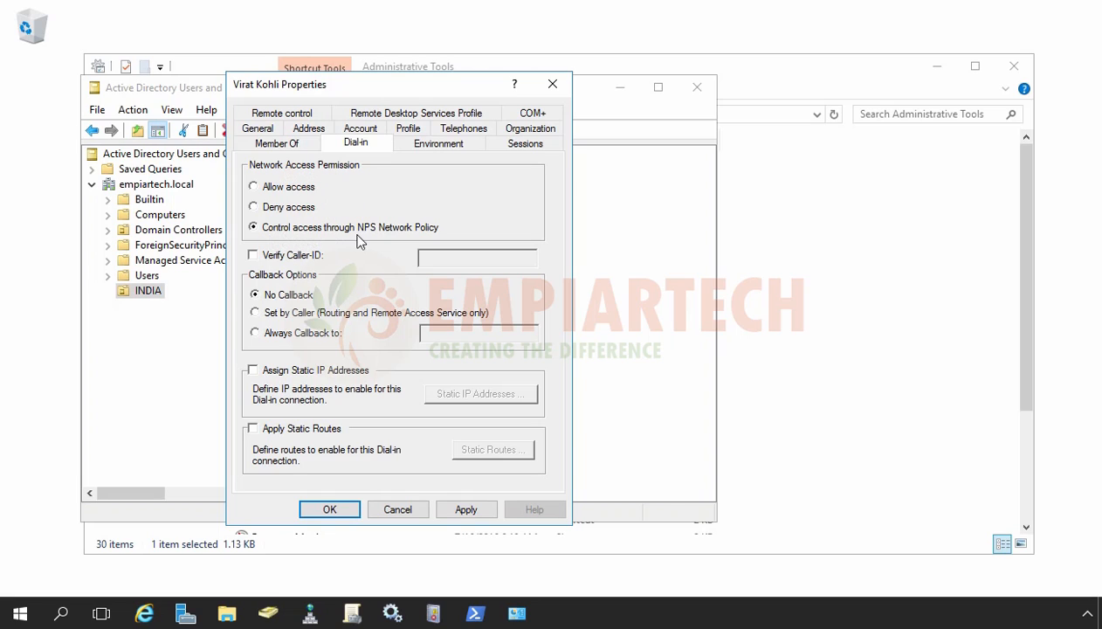
click(516, 148)
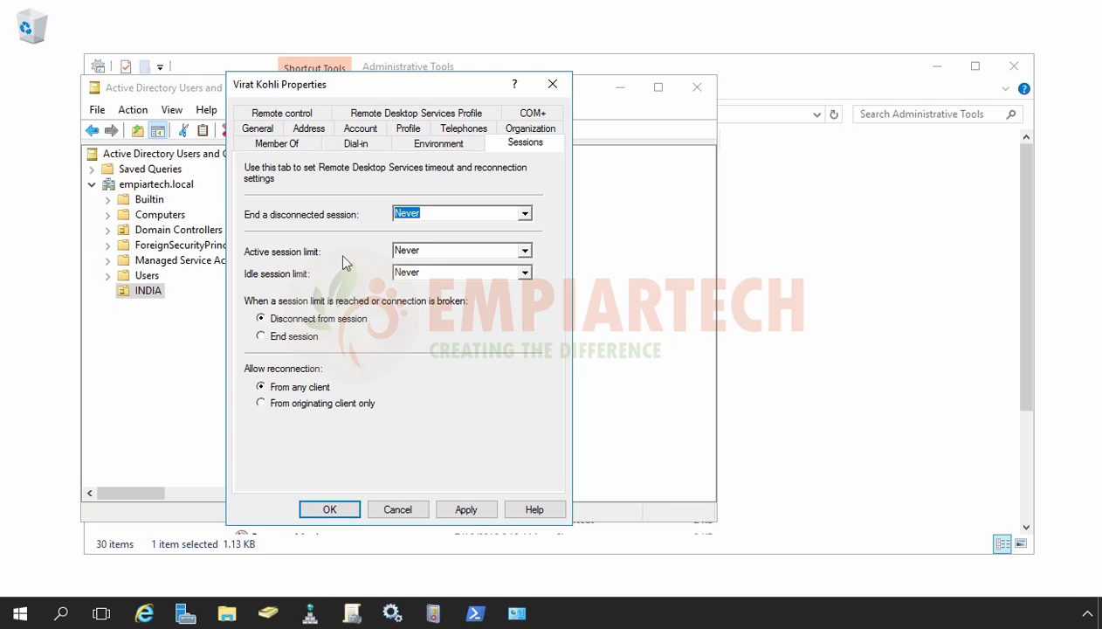
click(414, 115)
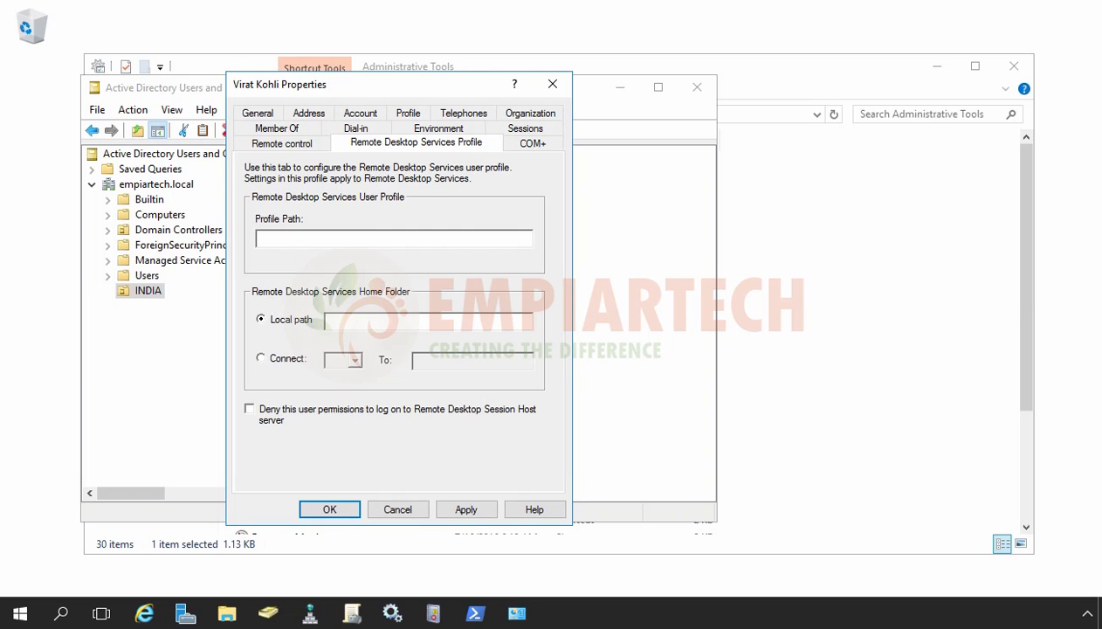
click(407, 114)
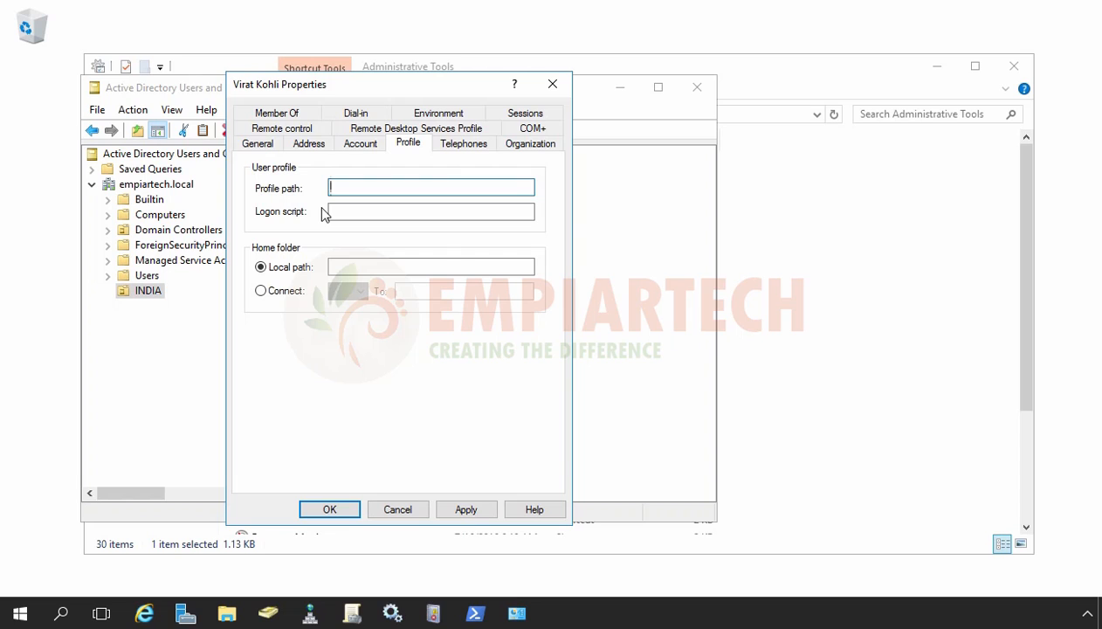
click(466, 511)
click(330, 510)
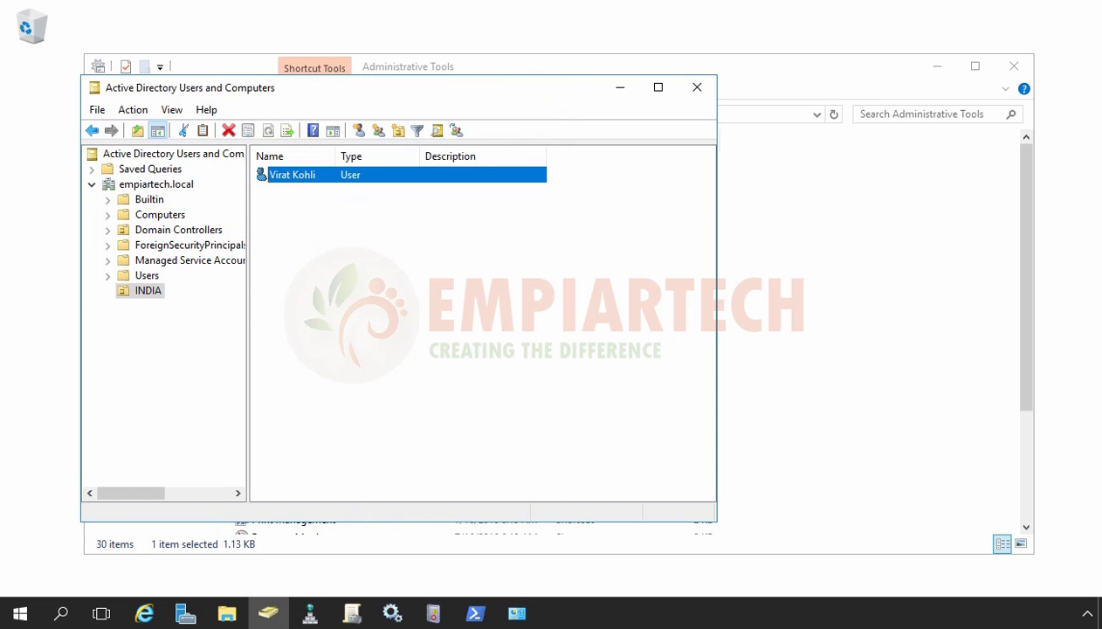
Step: Examine the account actions available for the Virat Kohli user without running any of them
right_click(287, 175)
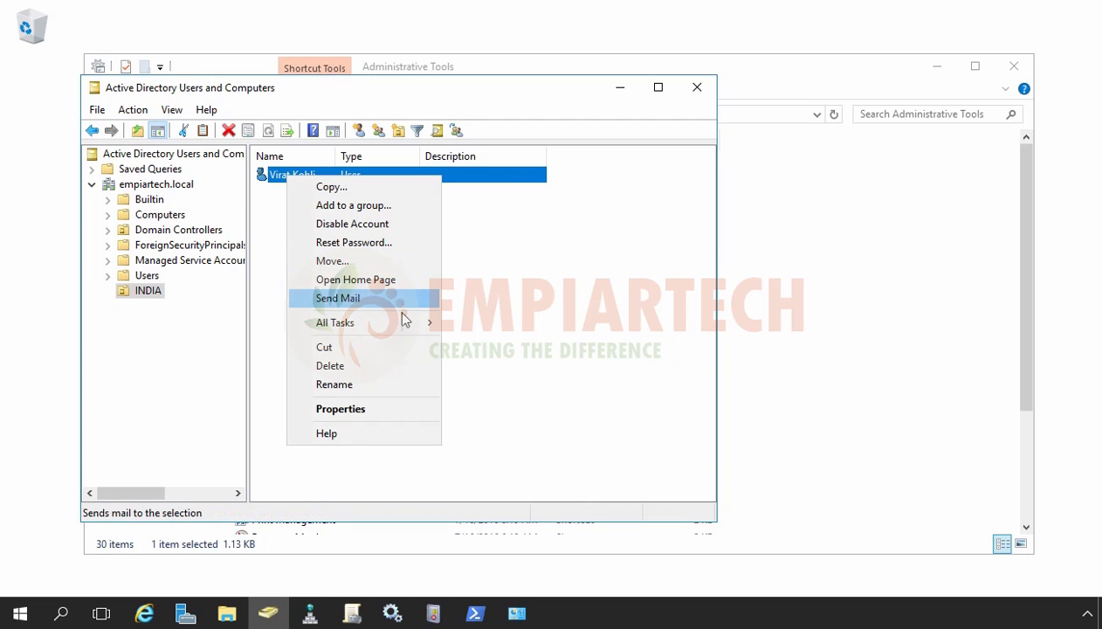
mouse_move(404, 322)
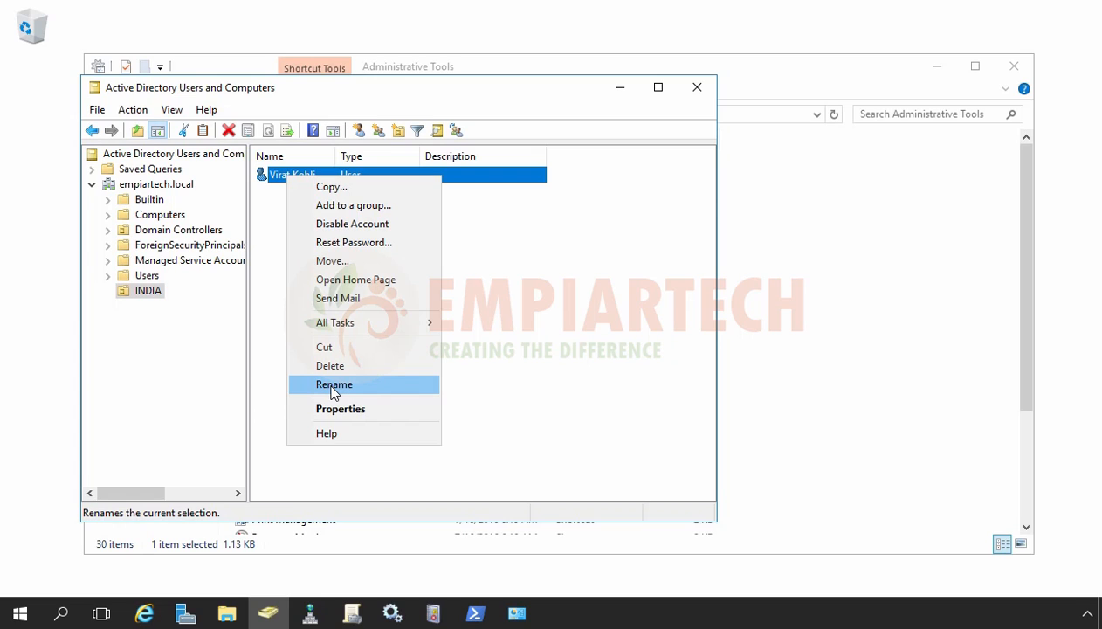
click(615, 391)
click(614, 393)
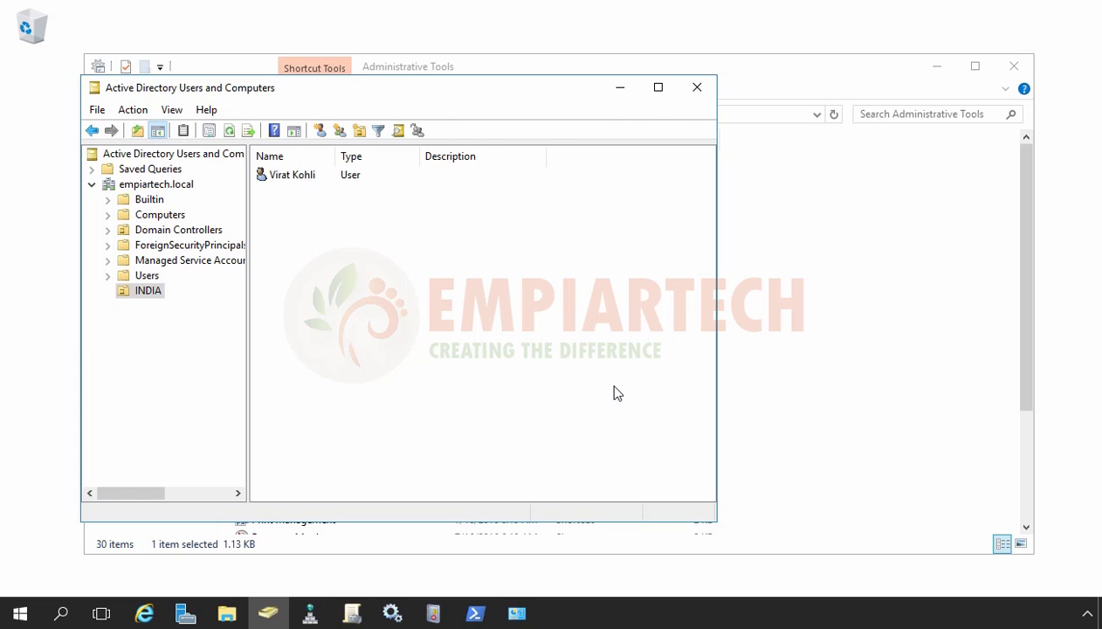
Step: Check the CLIENT01 computer in the Computers container and return to the INDIA organizational unit
click(159, 214)
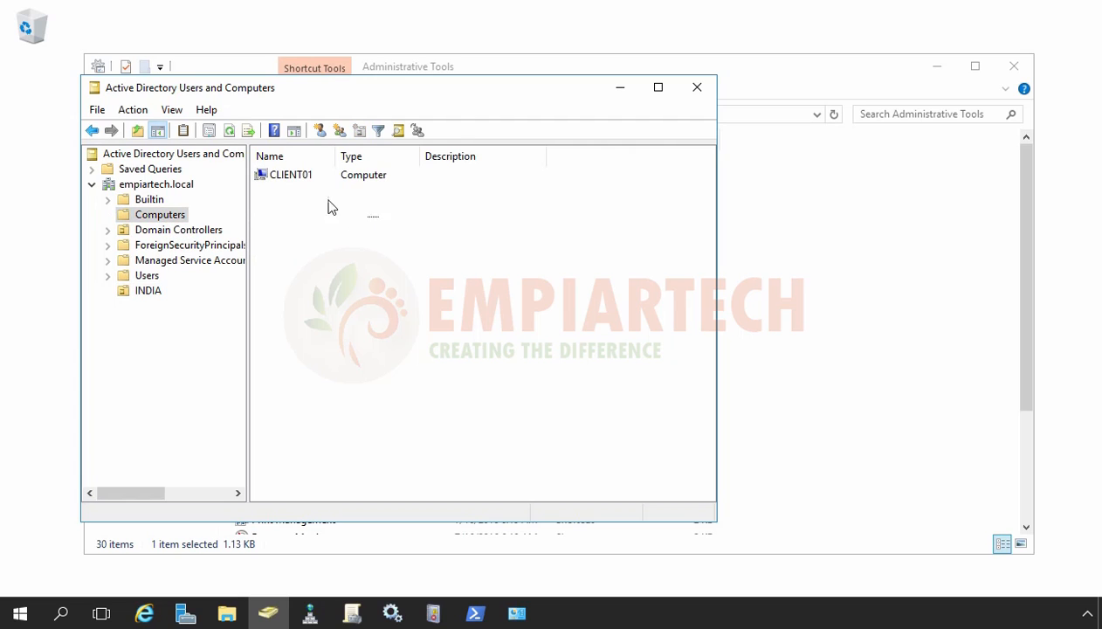
drag(374, 215, 264, 181)
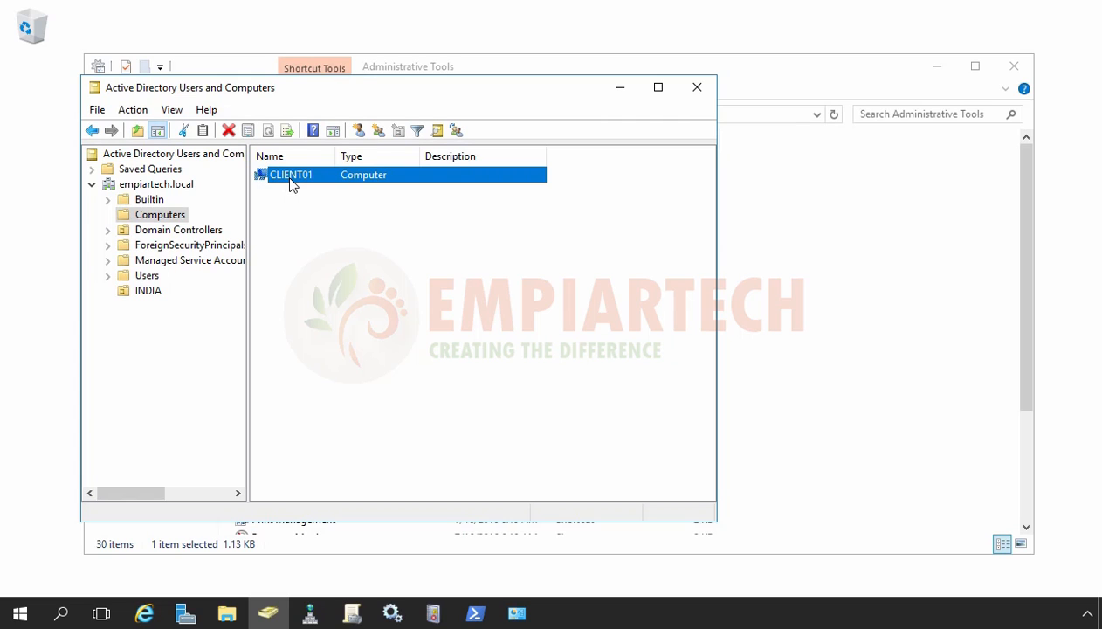
click(154, 290)
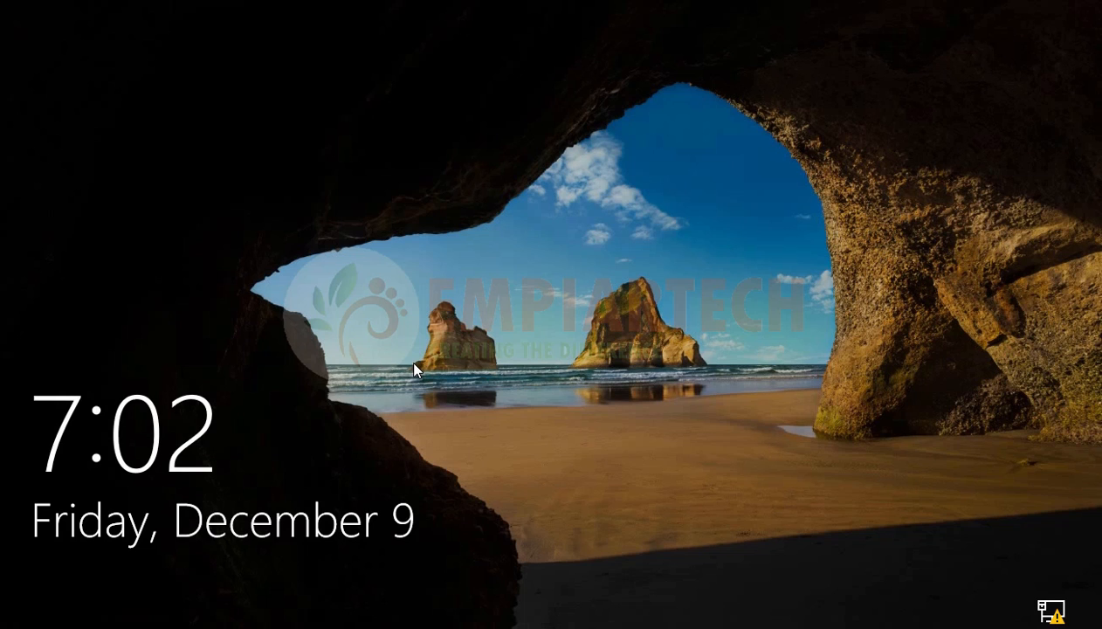
Step: On the client computer's sign-in screen, sign in as another user with the domain user's full empiartech.local logon name and the account password
click(414, 370)
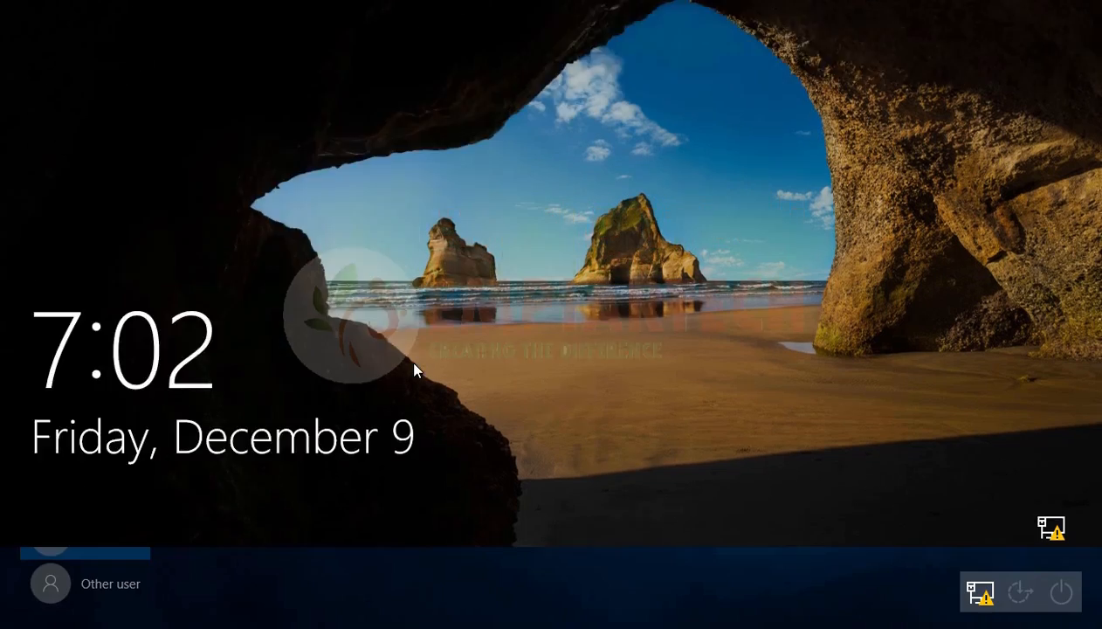
click(93, 598)
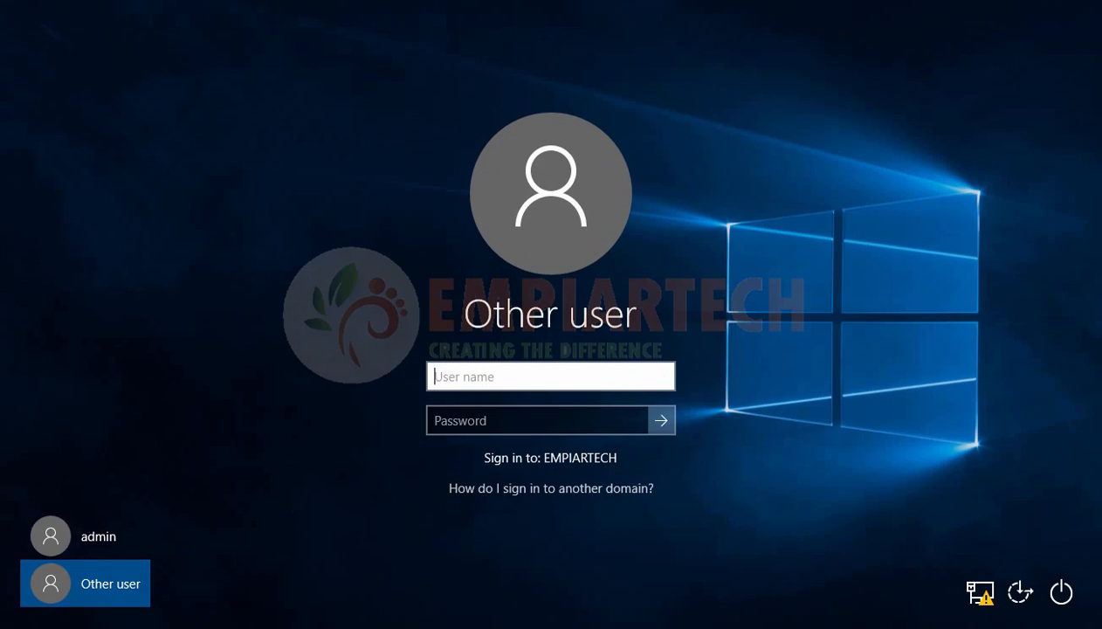
text(virat.kohli)
key(Tab)
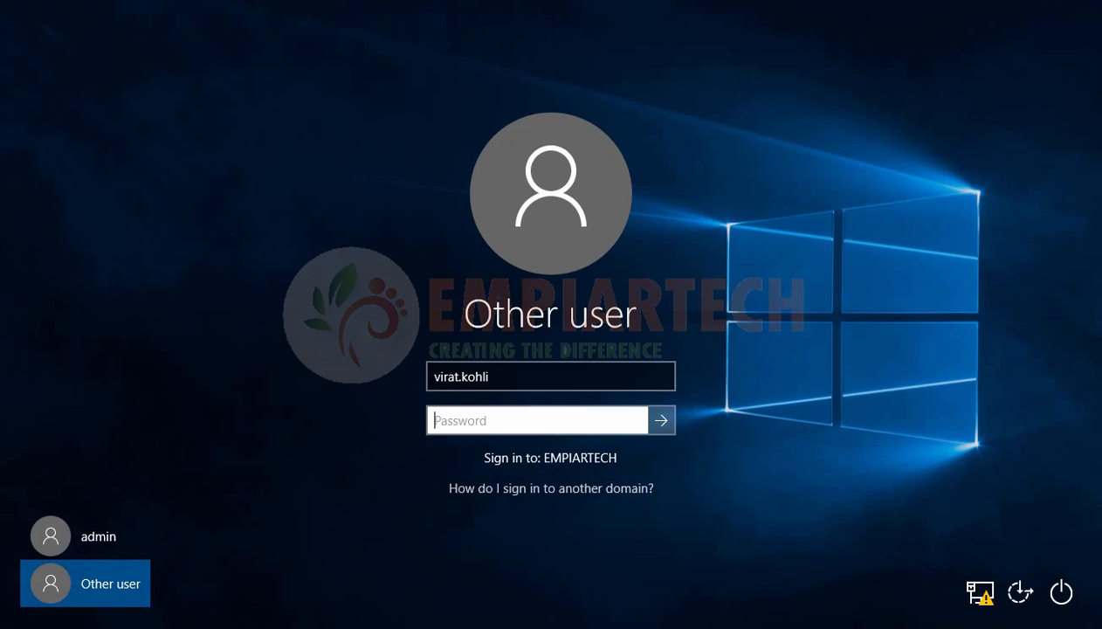
key(shift+Tab)
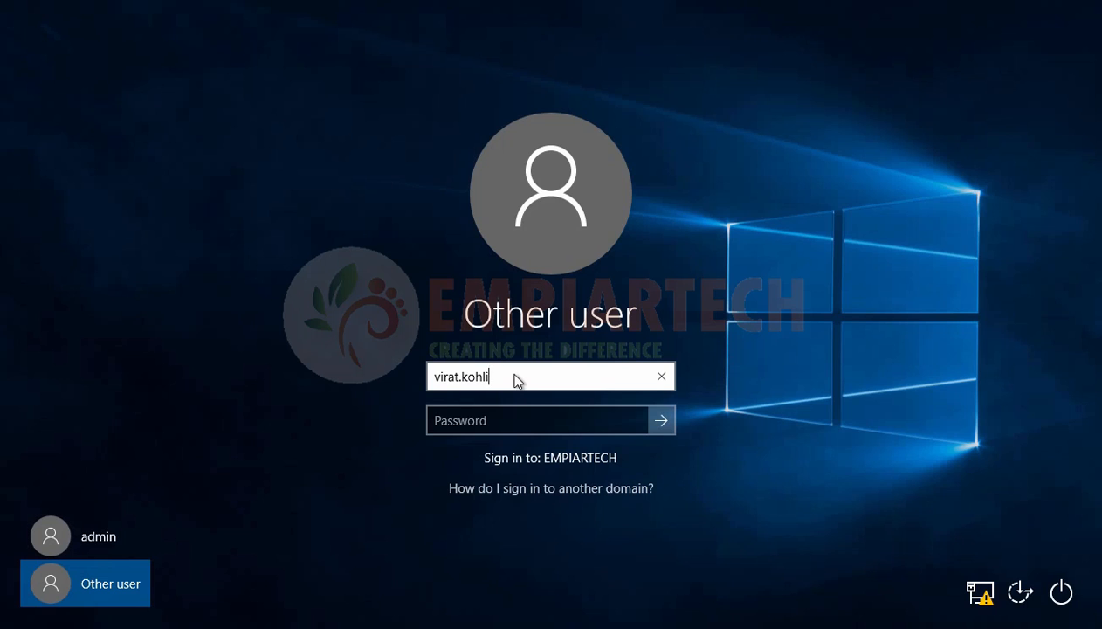
text(@empia)
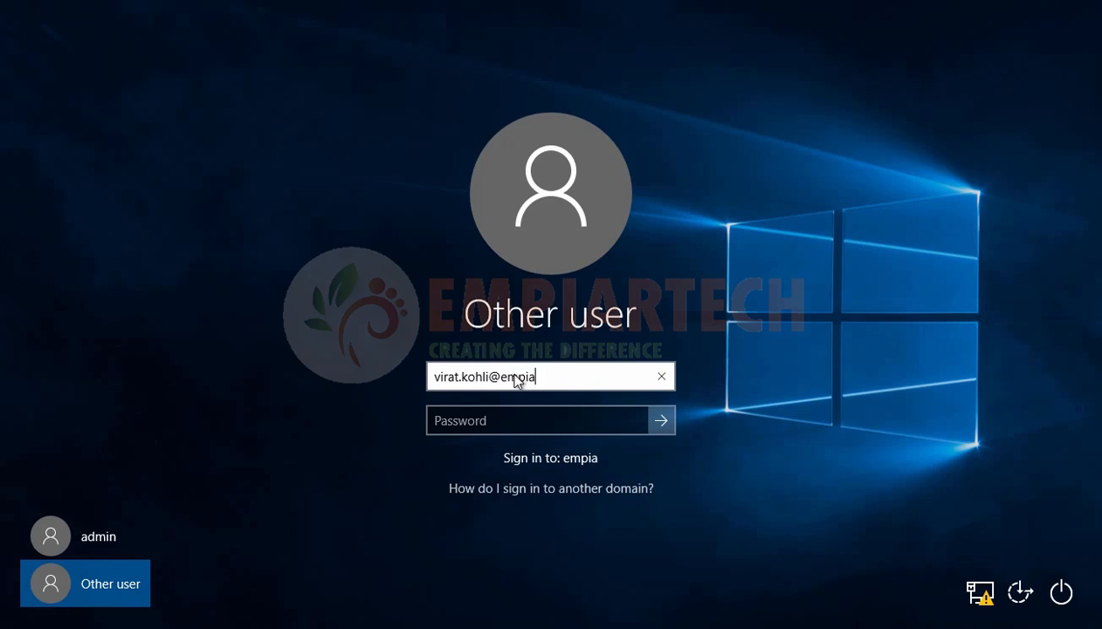
text(rtech.local)
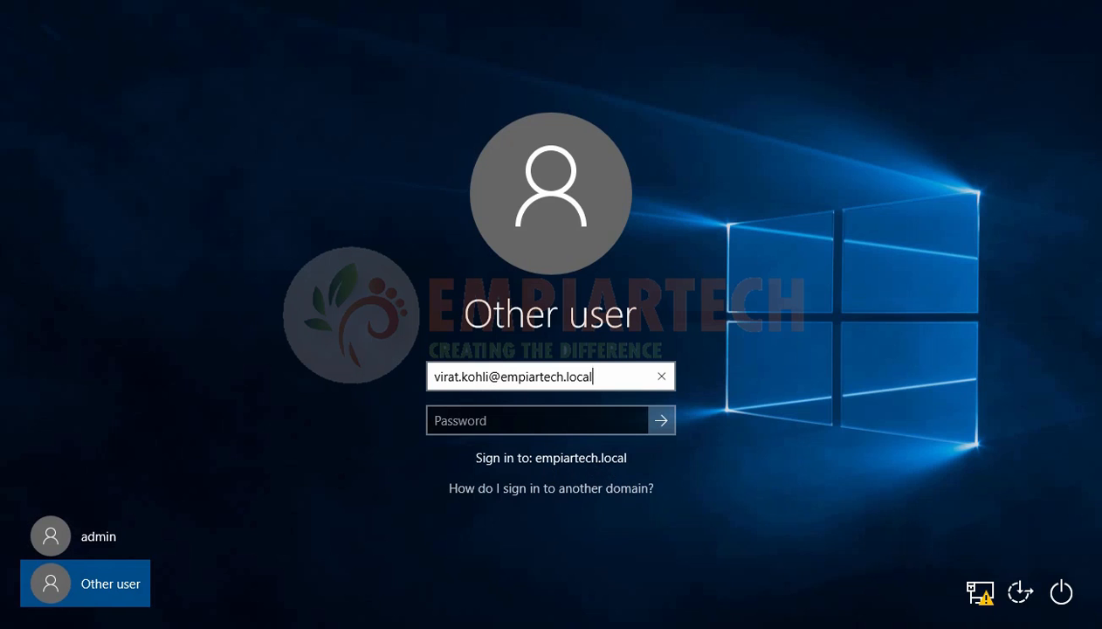
key(Tab)
text(********)
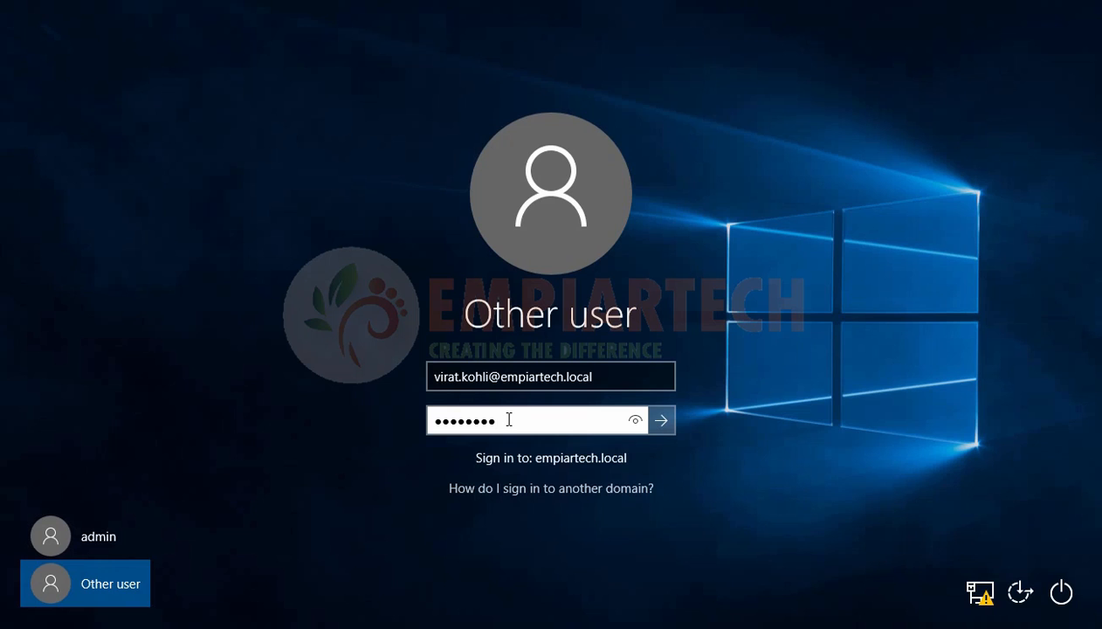
key(Return)
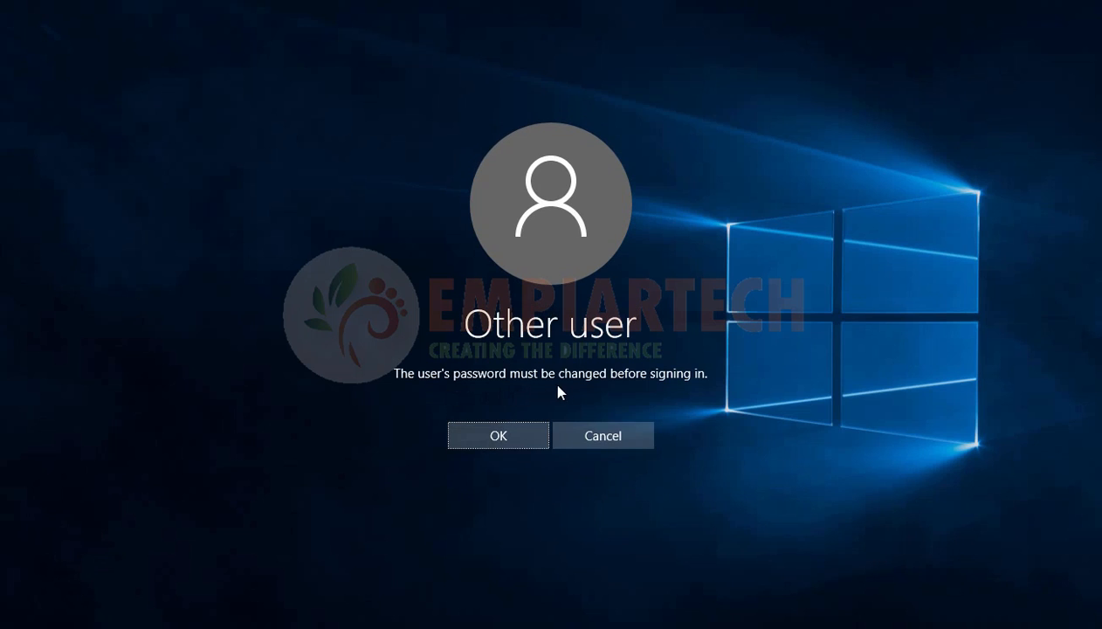
Step: Enter and confirm a new password for the domain user, submit the change and sign in
click(489, 434)
text(••)
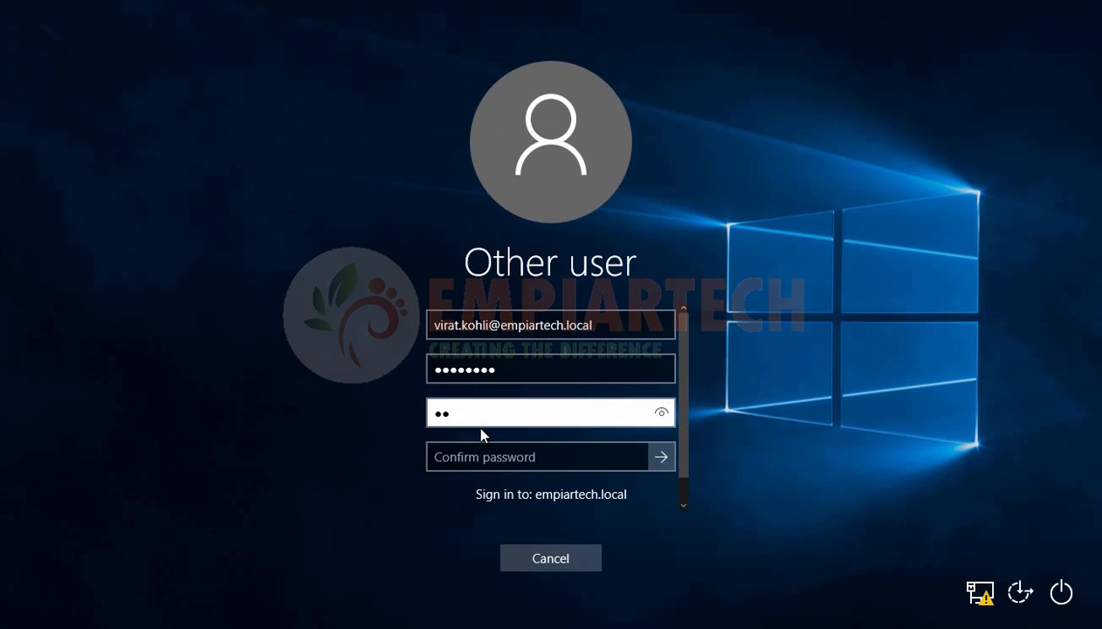
key(Tab)
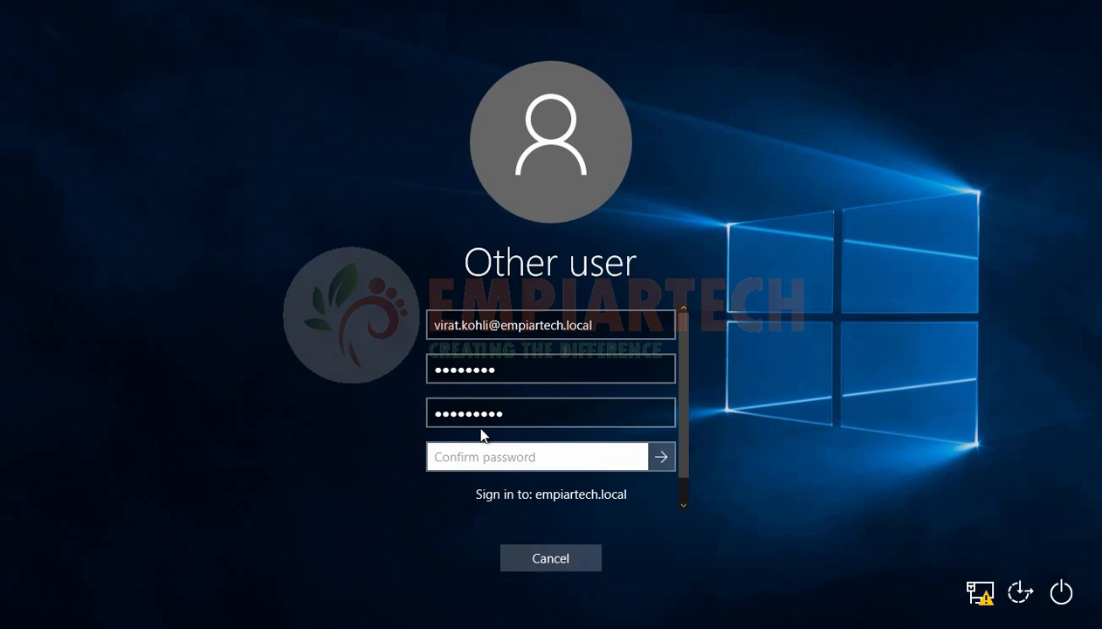
text(•••••••••)
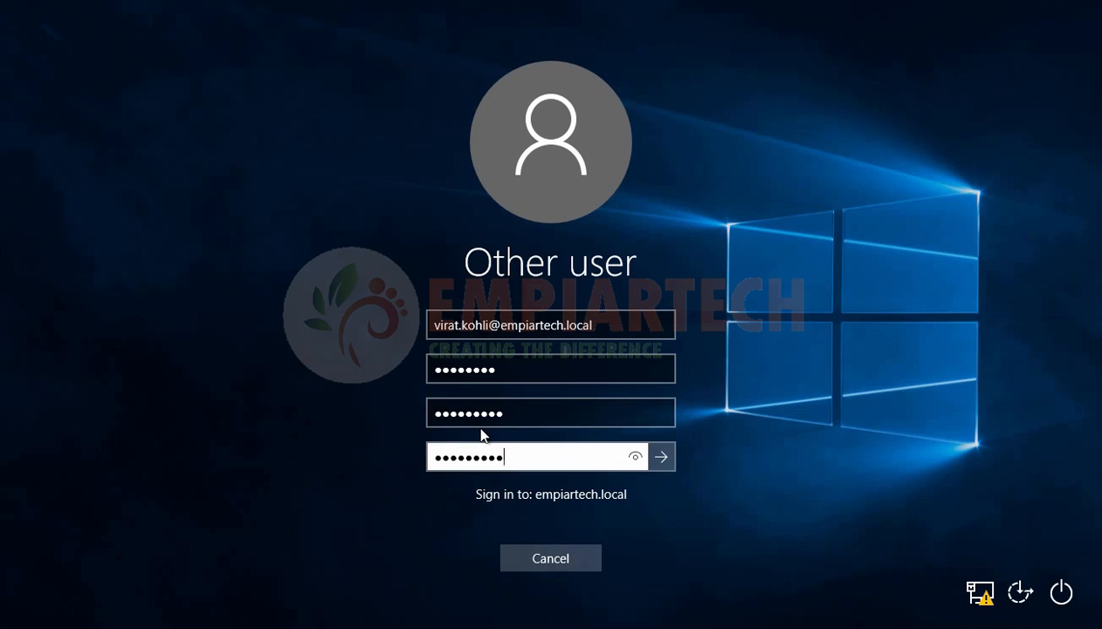
key(Return)
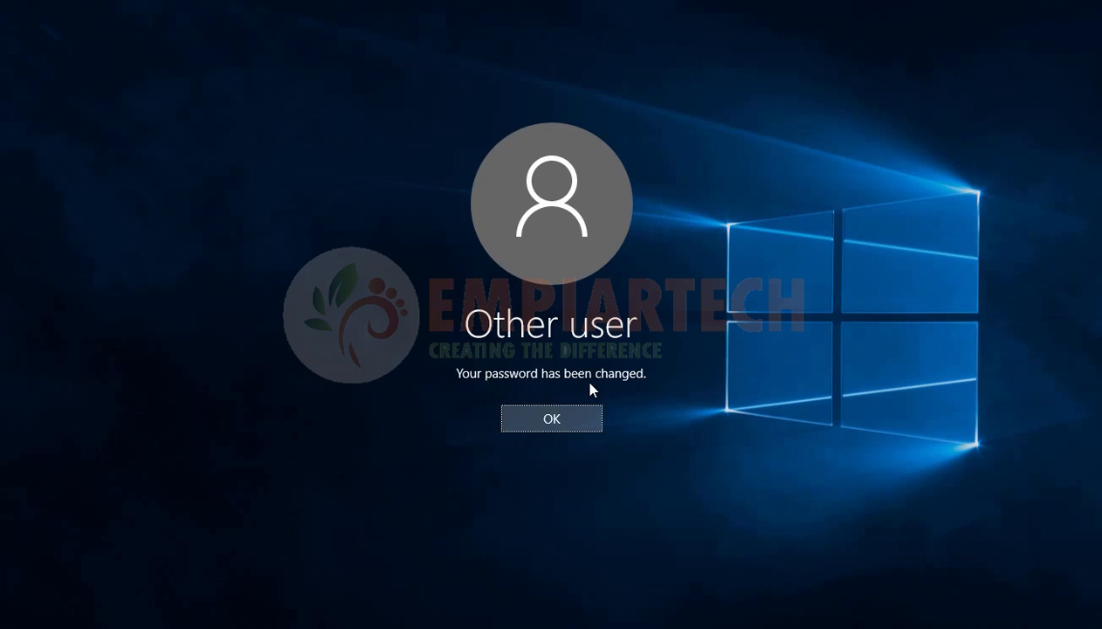
click(555, 421)
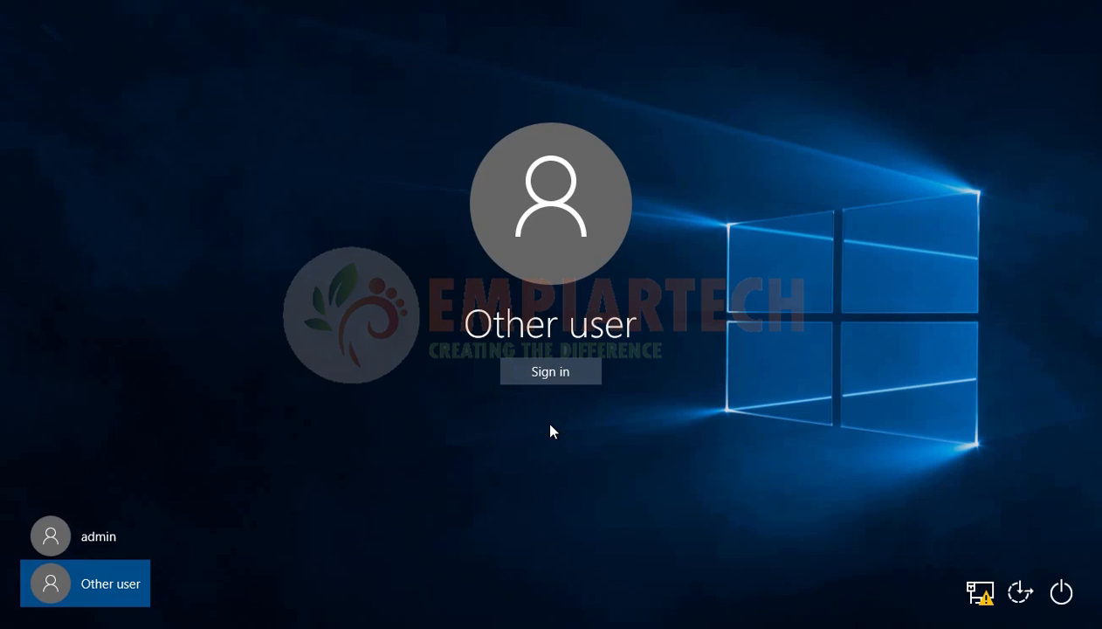
click(551, 374)
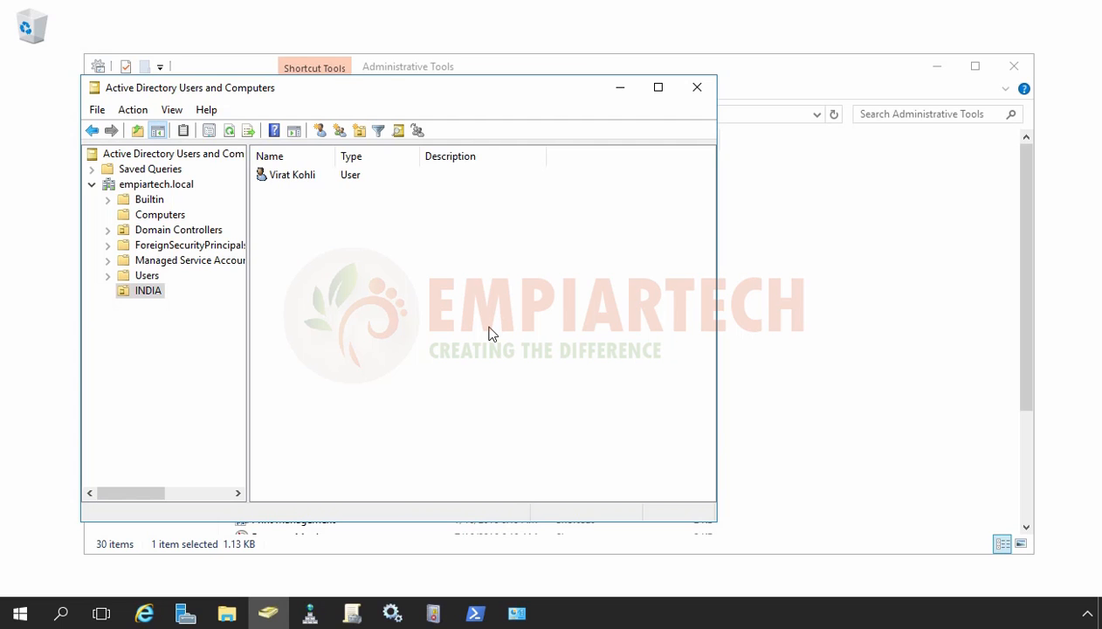
Step: Switch to Administrative Tools on the server, open Active Directory Administrative Center and maximize it
click(873, 341)
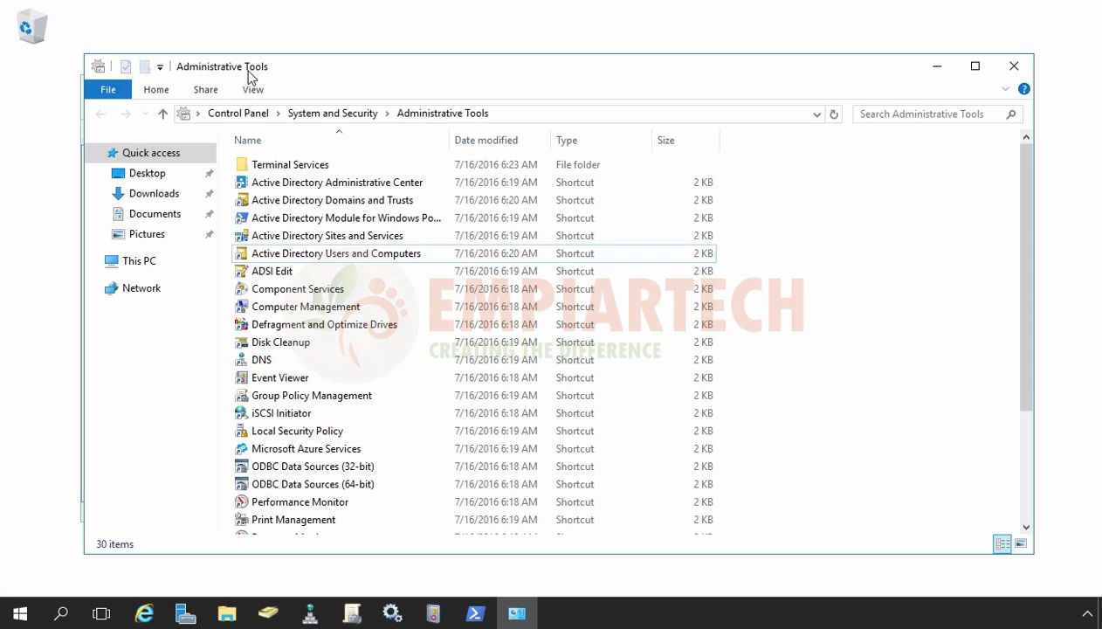
click(291, 185)
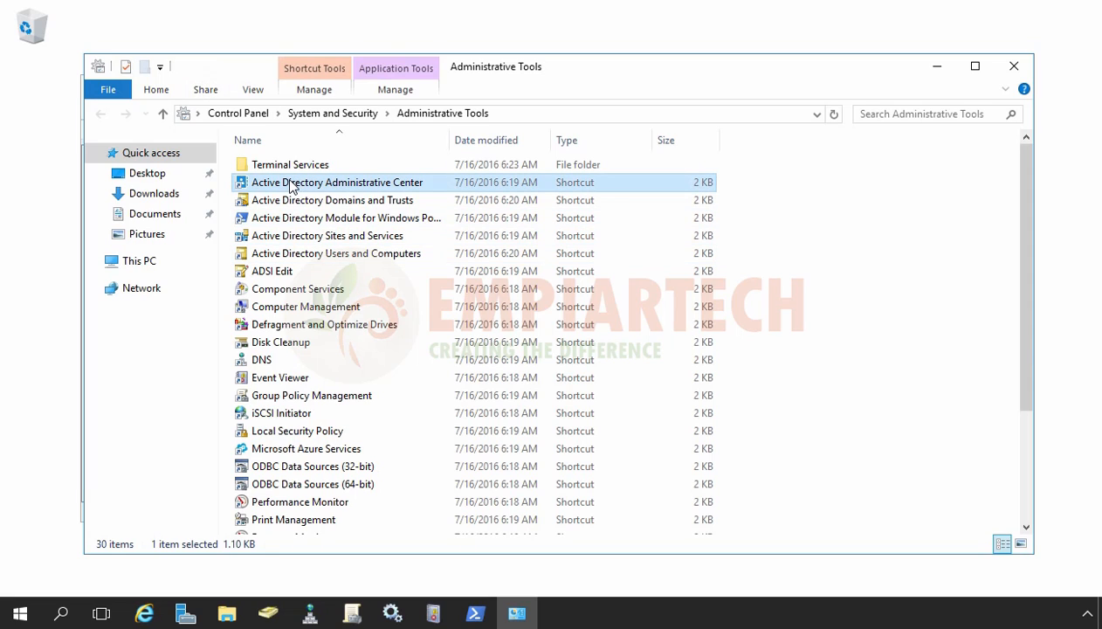
double_click(374, 186)
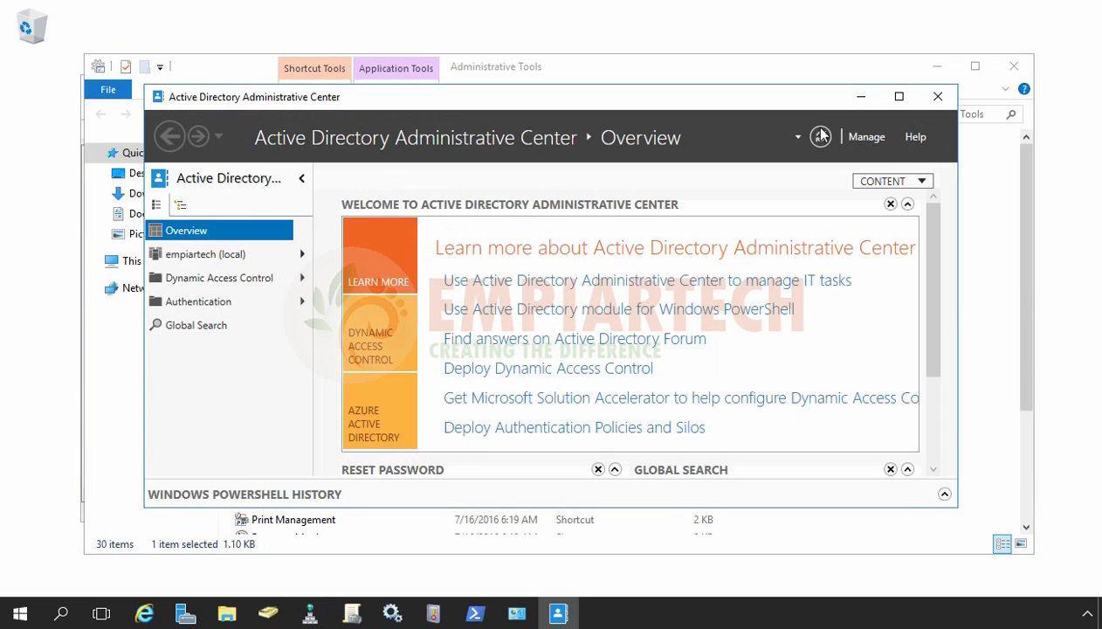
click(899, 96)
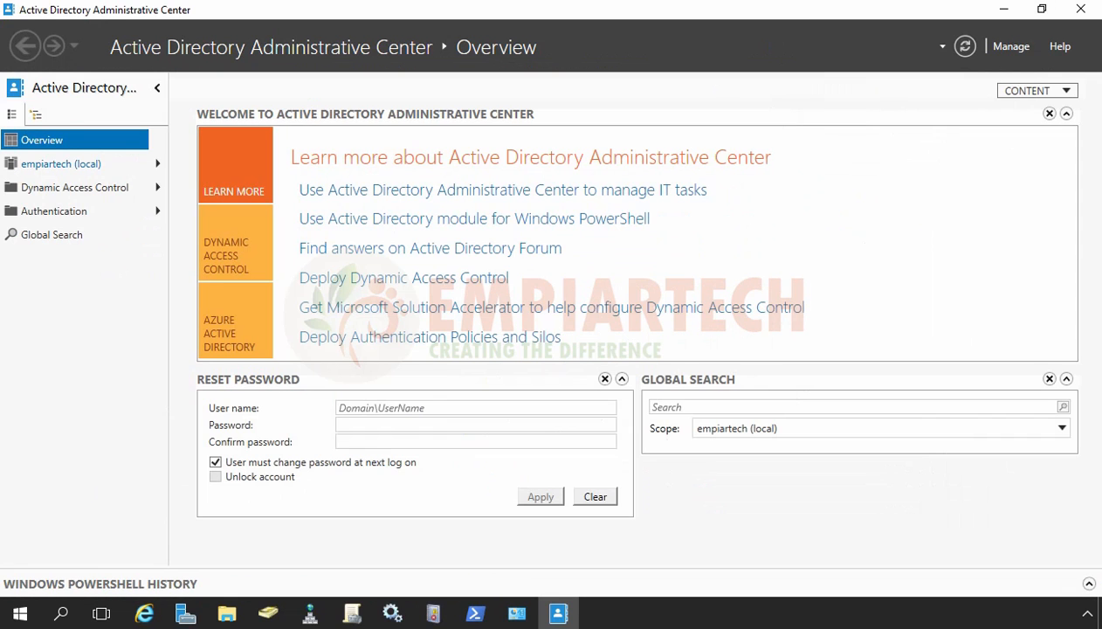
Step: Open the INDIA organizational unit in the empiartech (local) domain and start creating a new user there
click(49, 172)
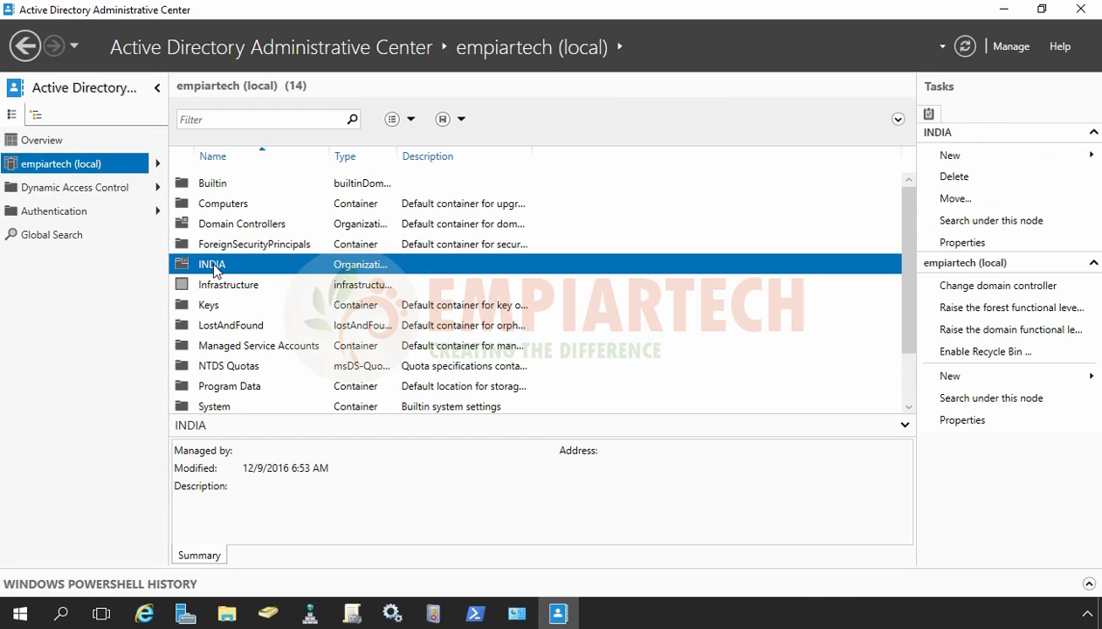
double_click(214, 269)
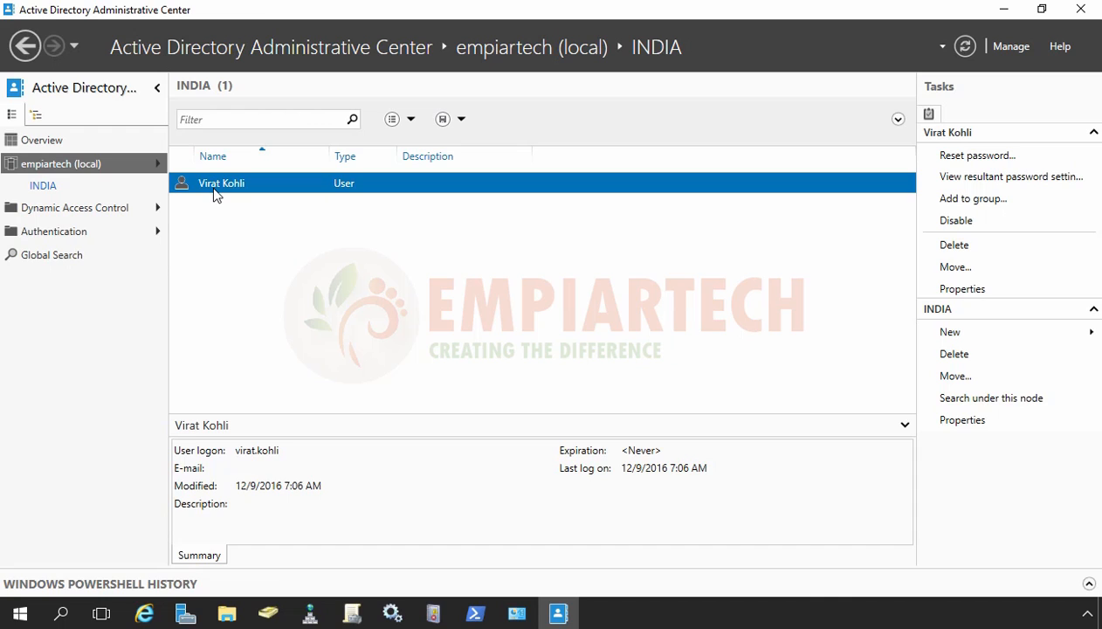
click(951, 336)
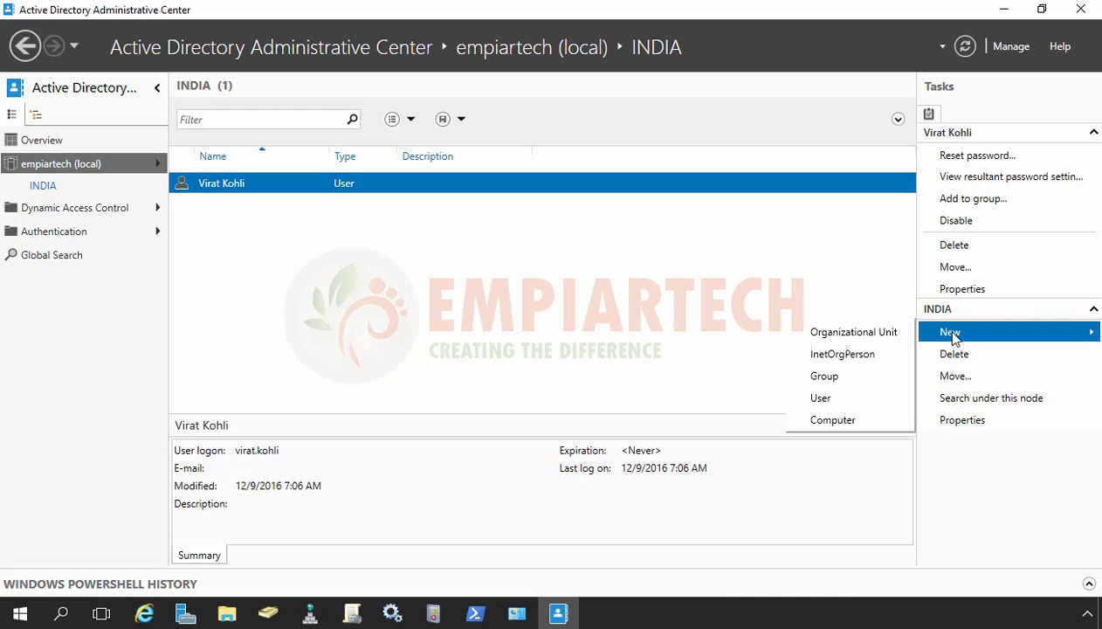
click(820, 398)
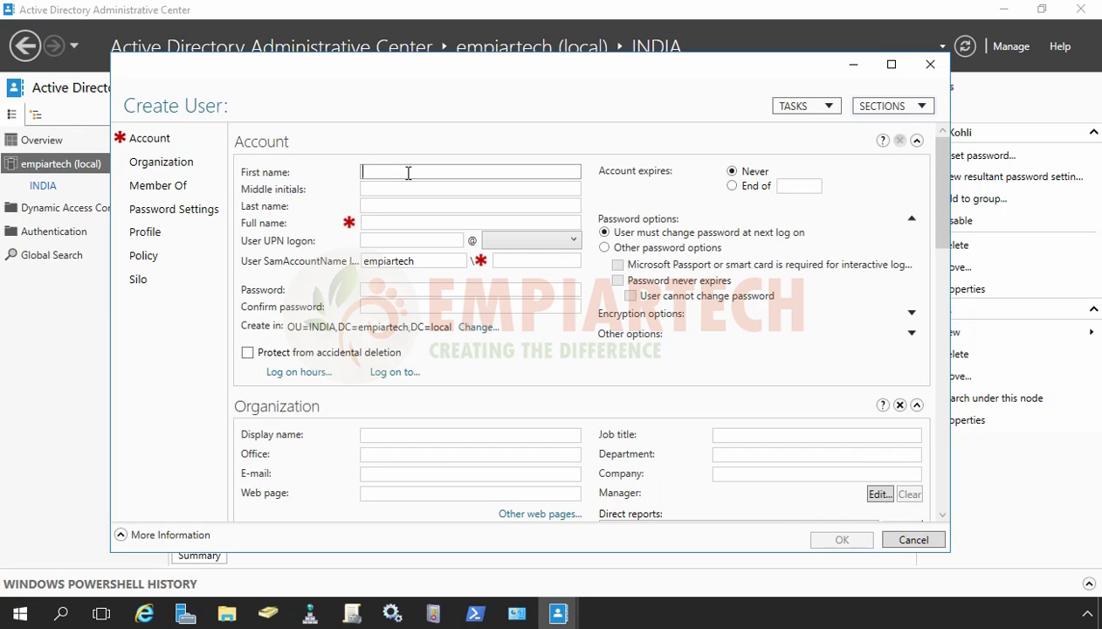
Step: Enter the new user's first name, last name and UPN logon name in the firstname.lastname format
text(Lokesh)
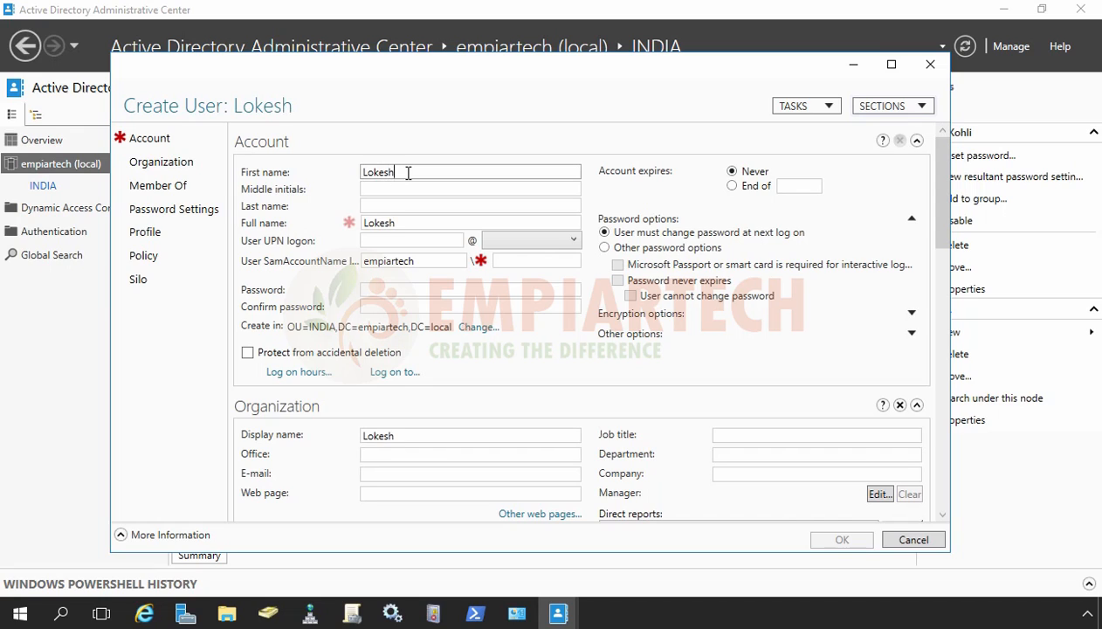
key(Tab)
key(Tab)
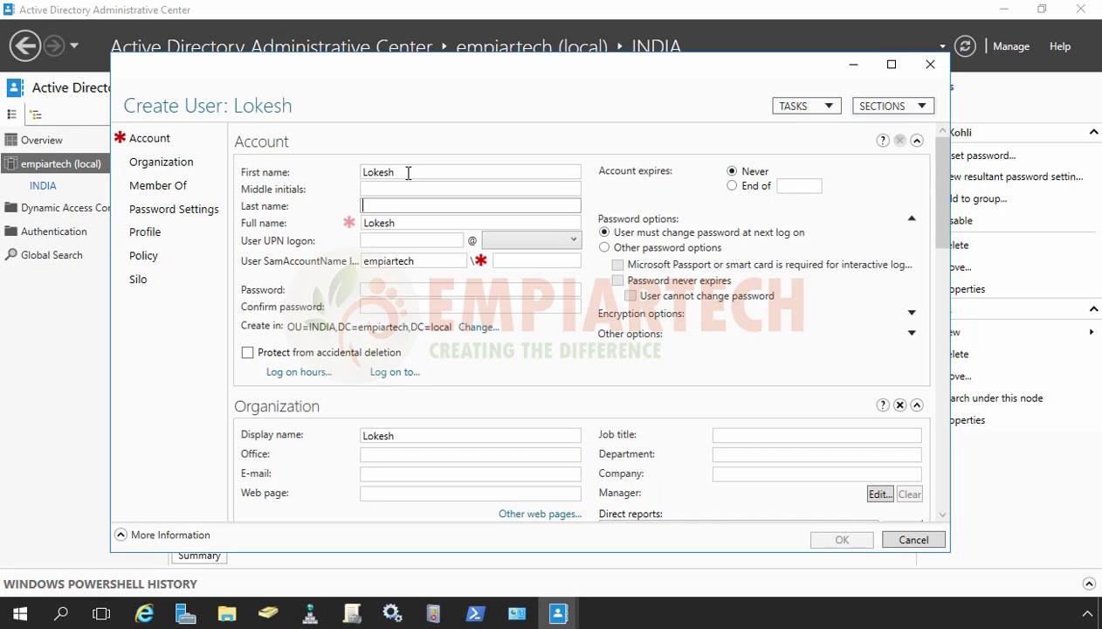
text(Rahul)
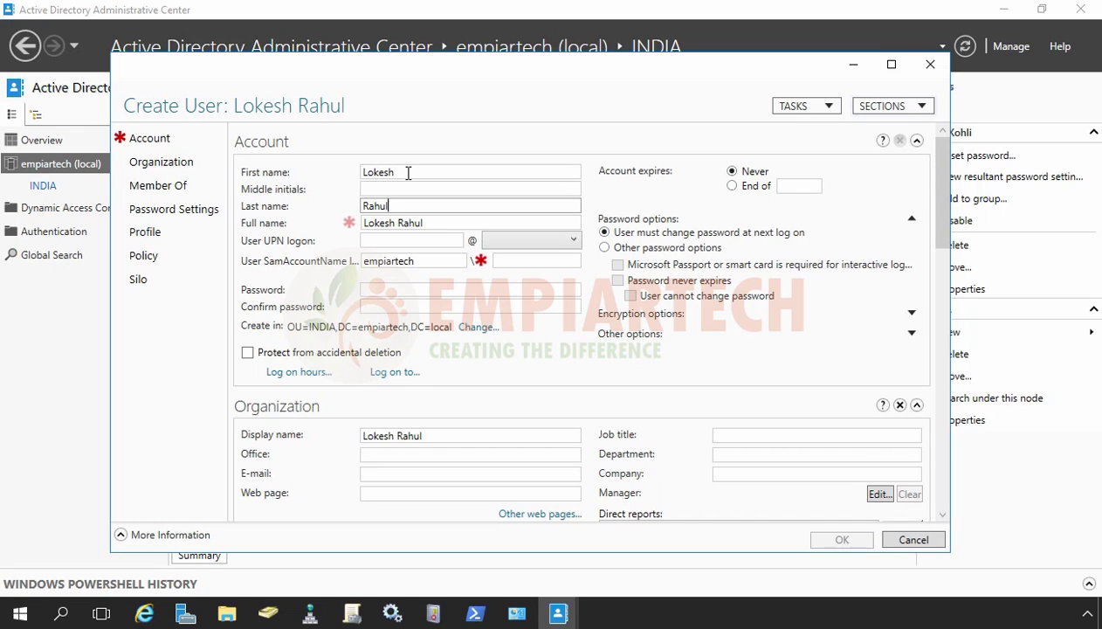
click(384, 241)
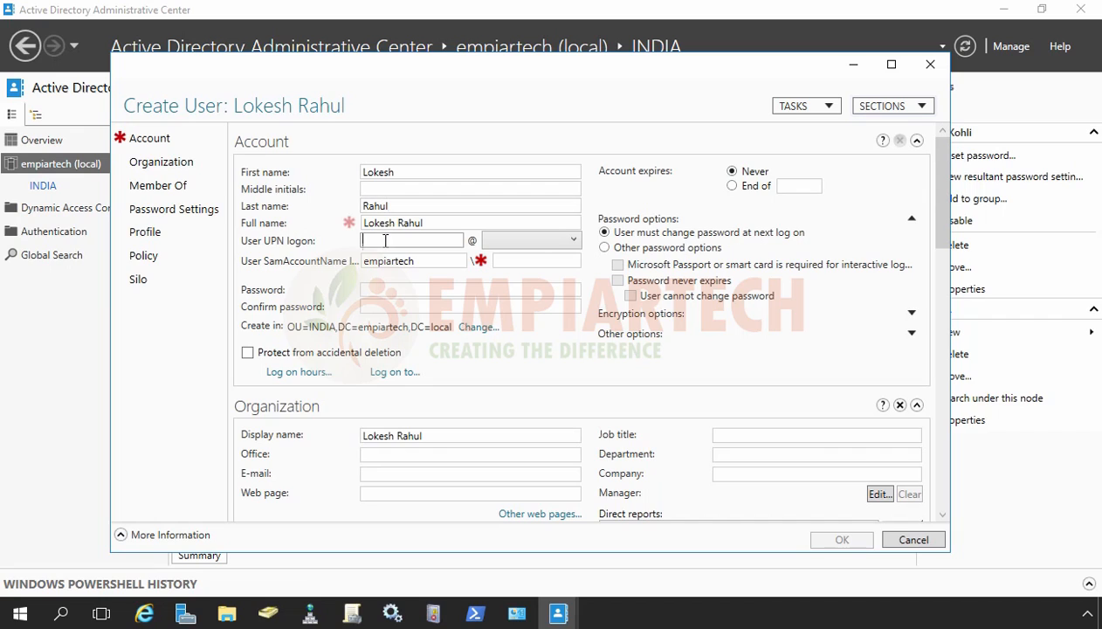
text(lokesh)
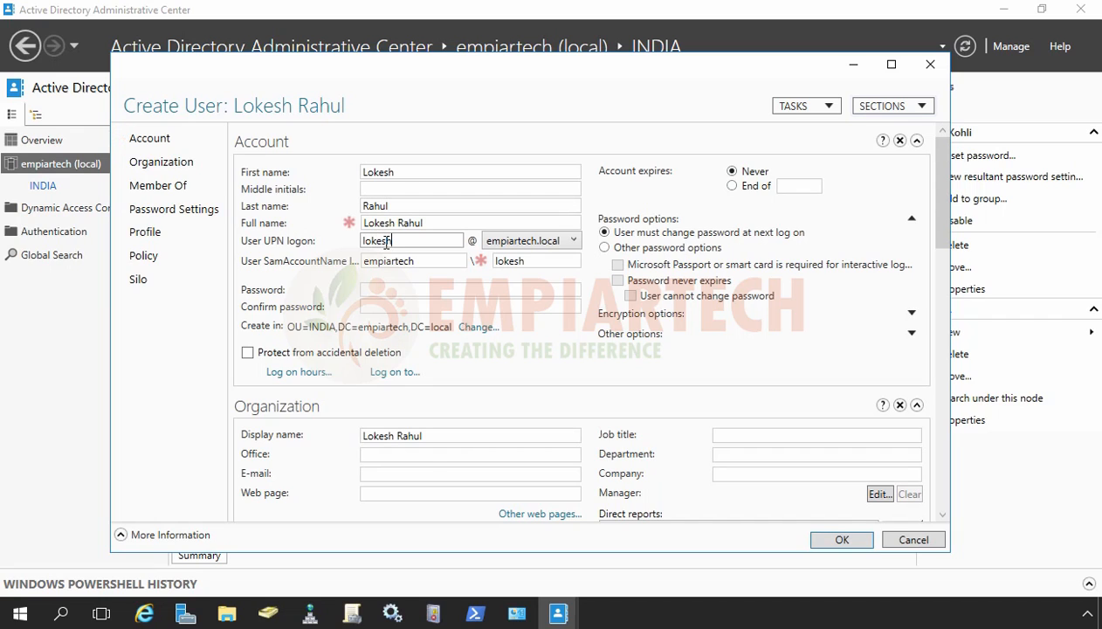
text(.rahul)
Step: Enter and confirm the account password, enable protection from accidental deletion and create the user
click(429, 291)
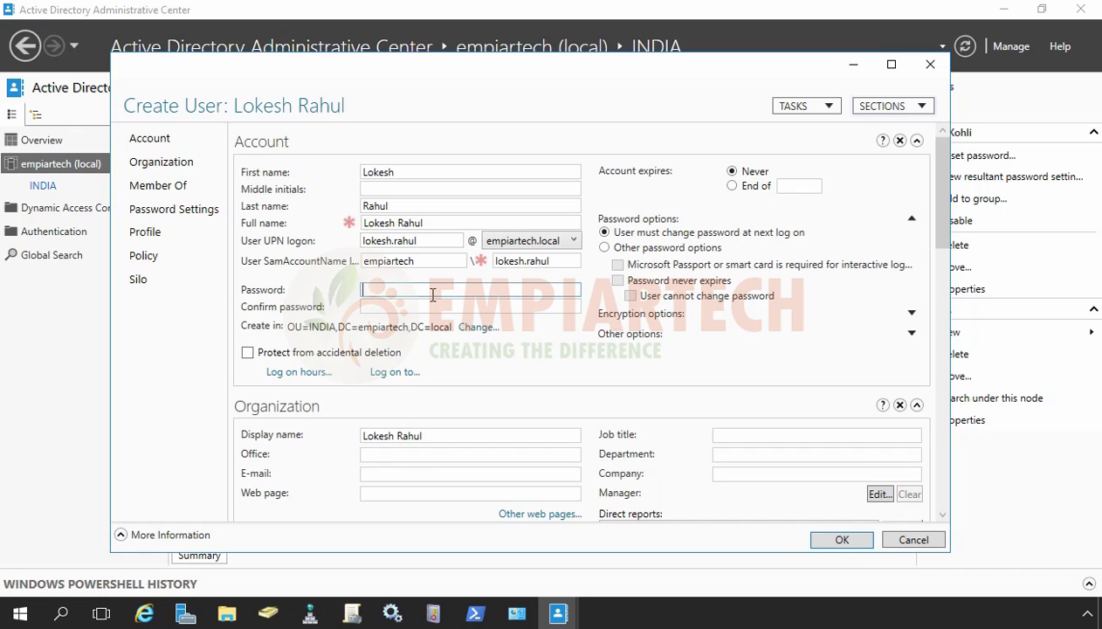
text(********)
key(Tab)
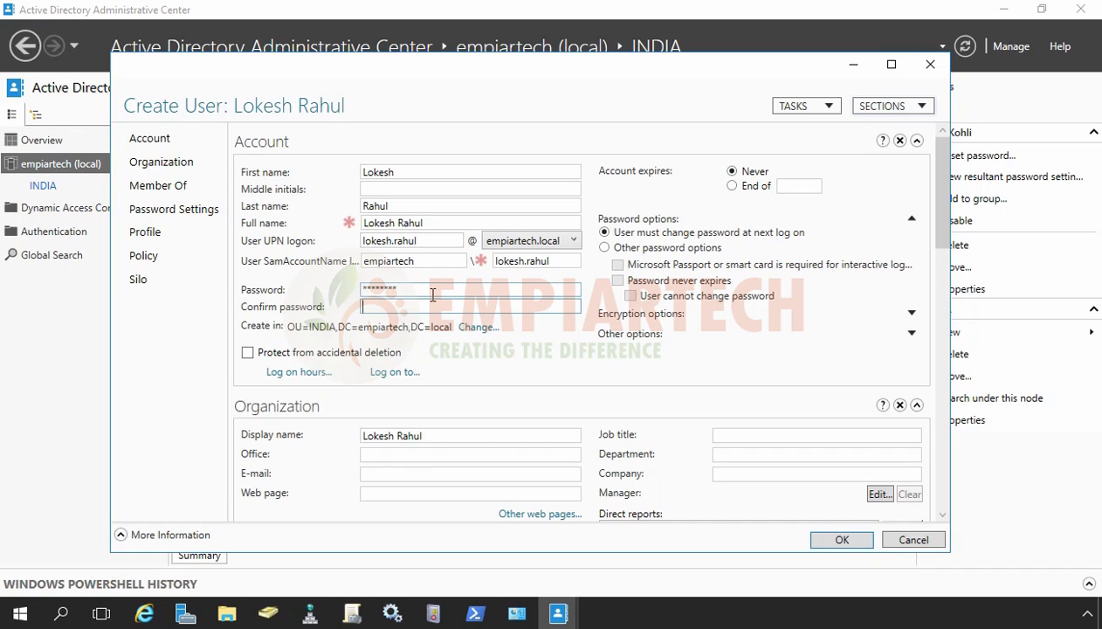
text(********)
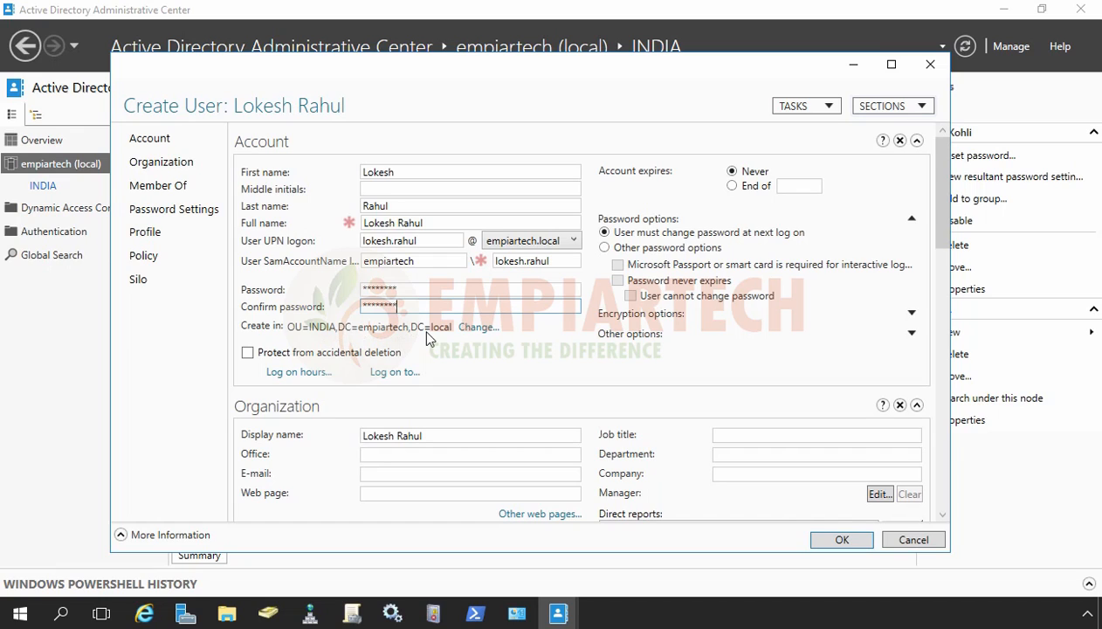
click(247, 353)
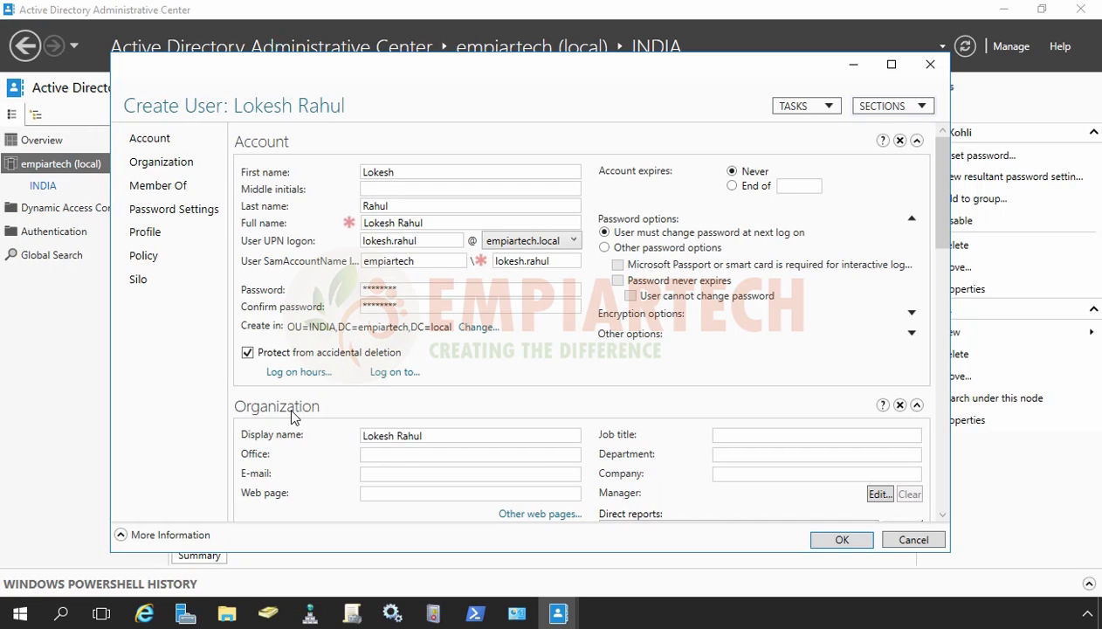
click(826, 540)
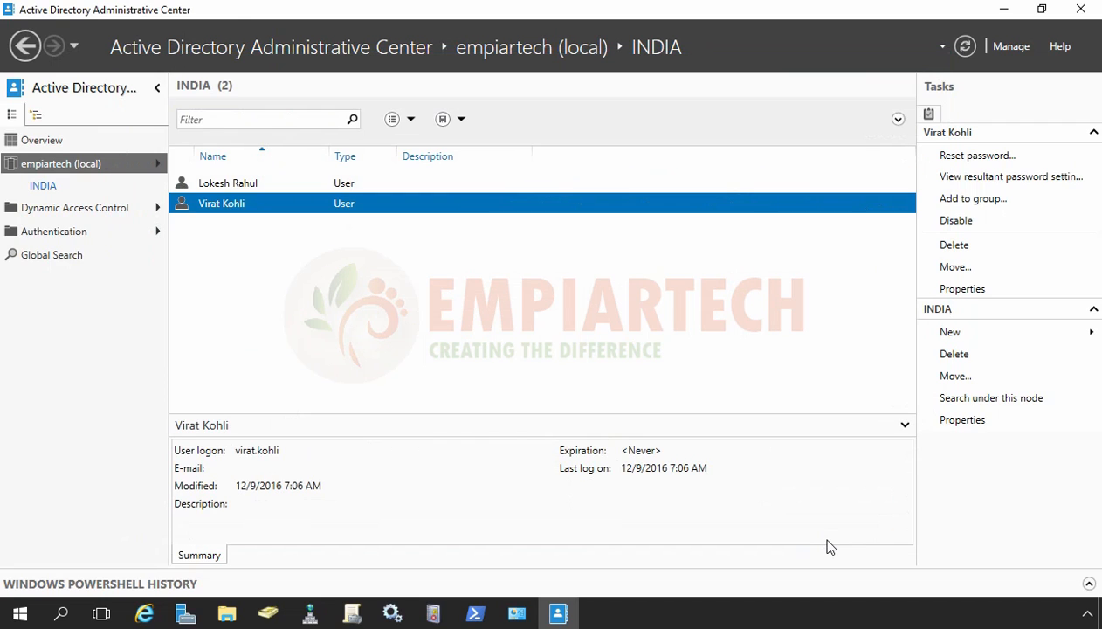
Step: Review the new user's Organization, Member Of and Profile properties, and close them without changes
click(225, 187)
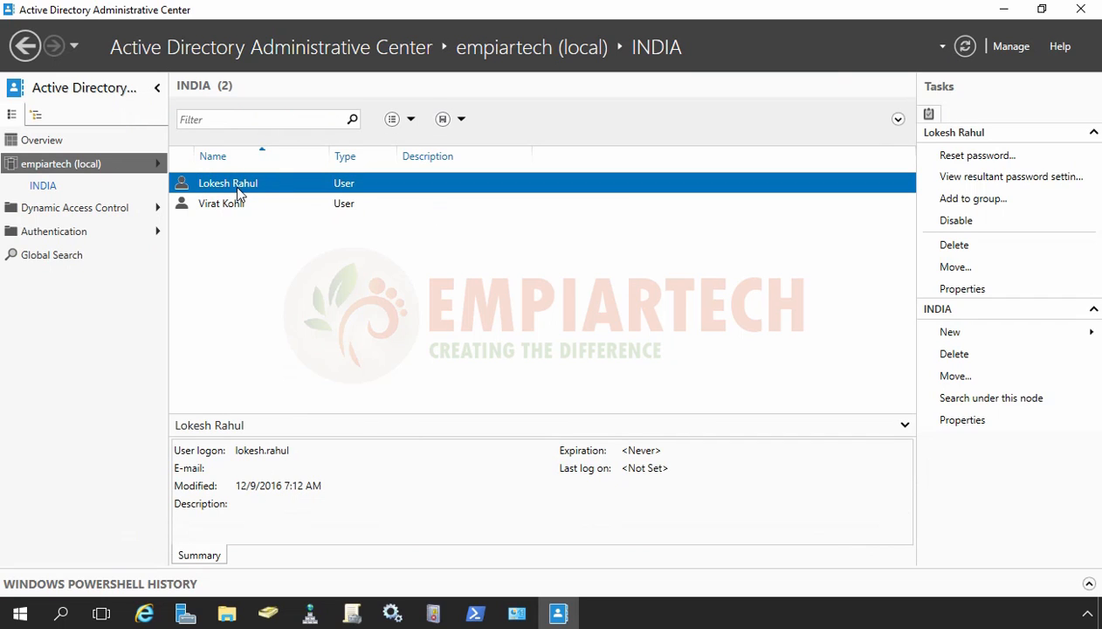
click(959, 293)
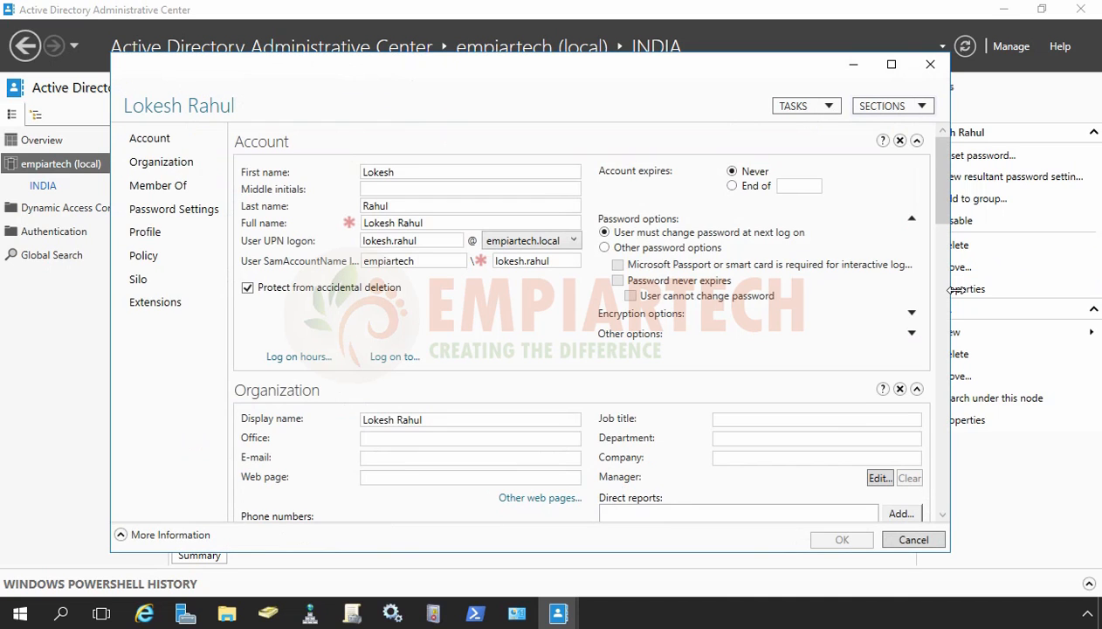
click(148, 163)
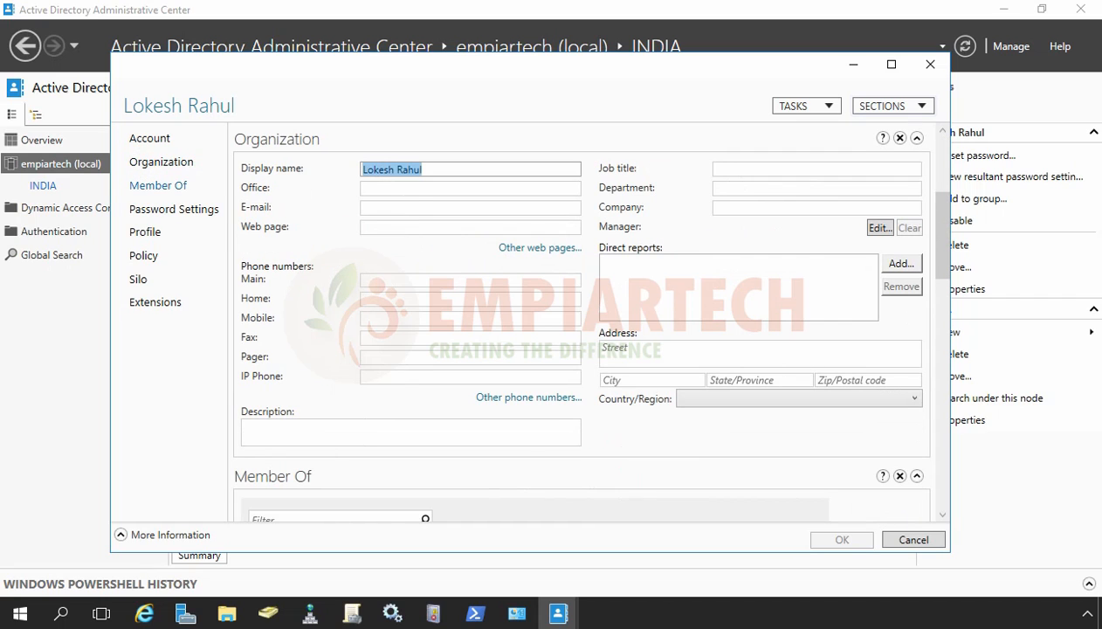
click(154, 188)
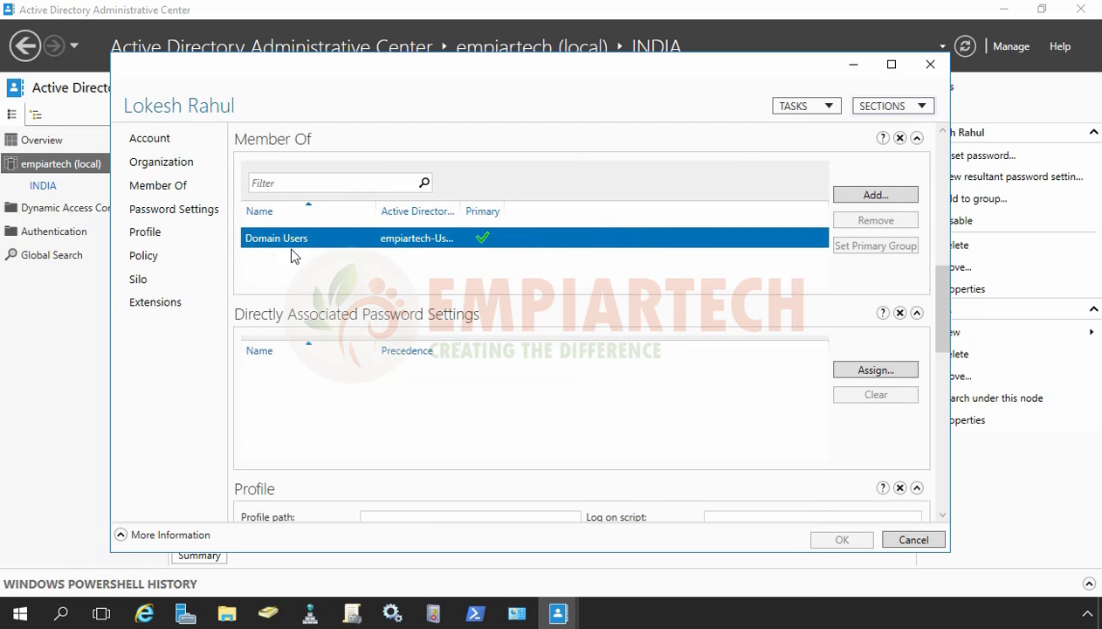
click(146, 236)
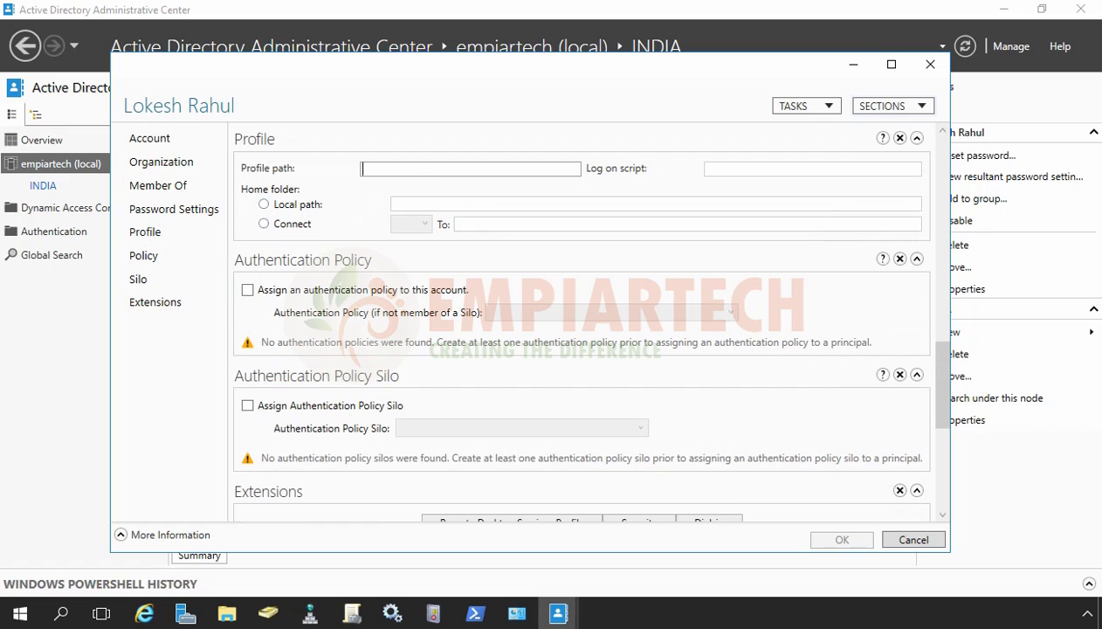
click(909, 540)
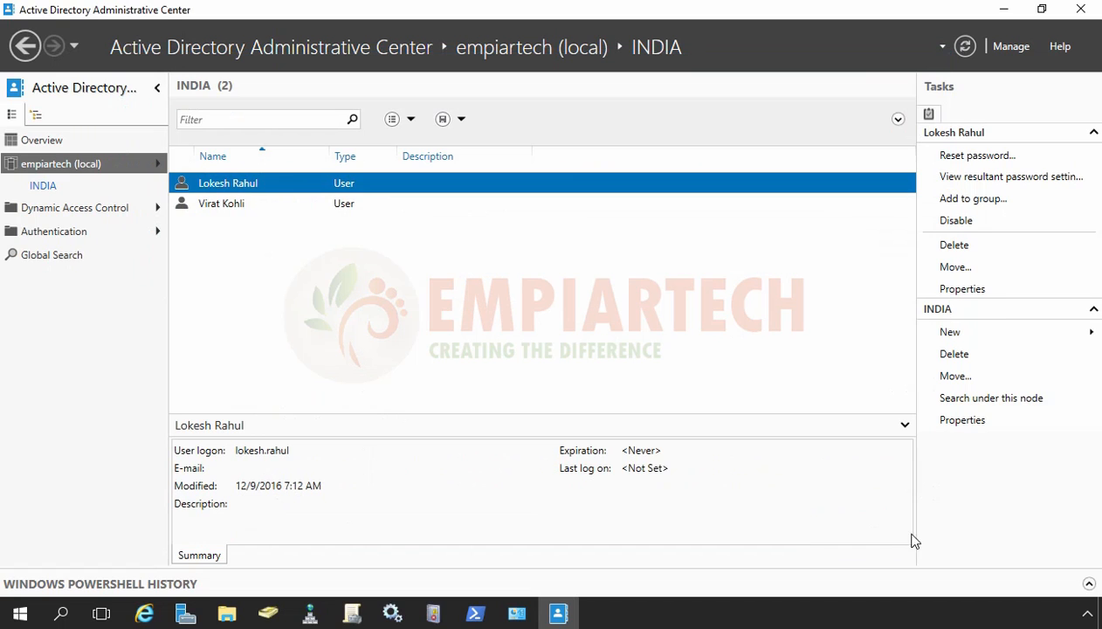
Step: Switch to Active Directory Users and Computers, refresh the INDIA organizational unit's contents and auto-fit the Name column
click(225, 210)
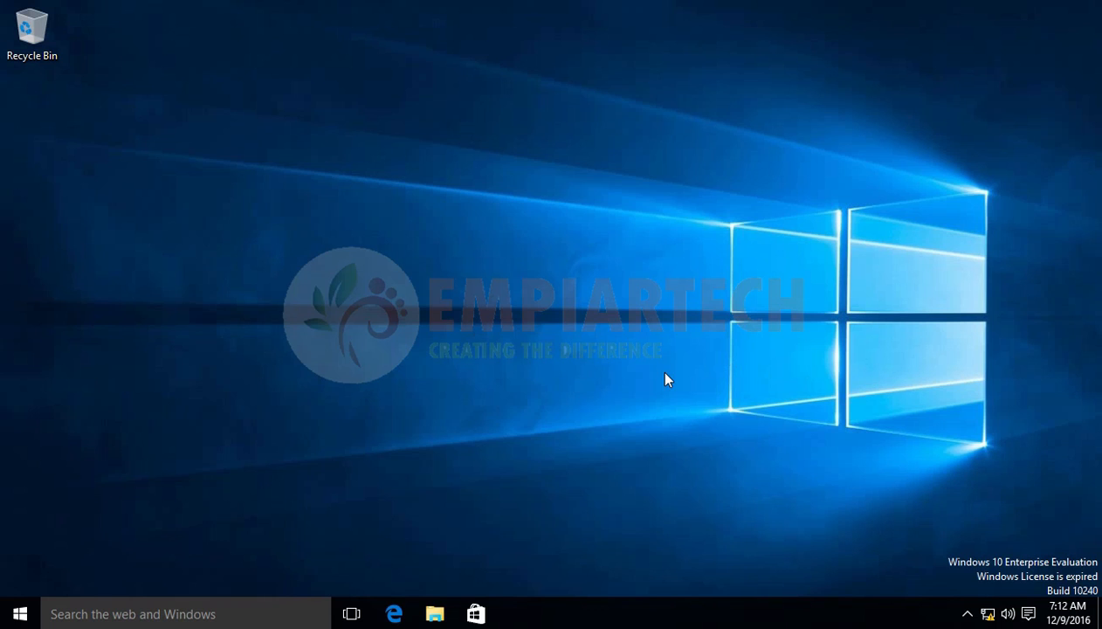
key(super)
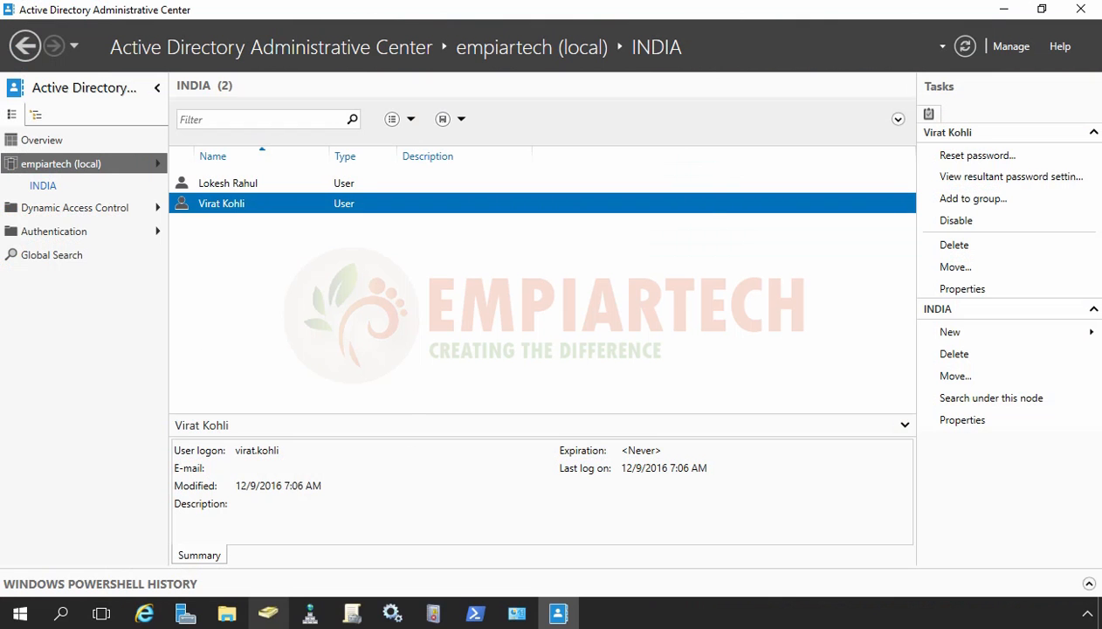
click(268, 614)
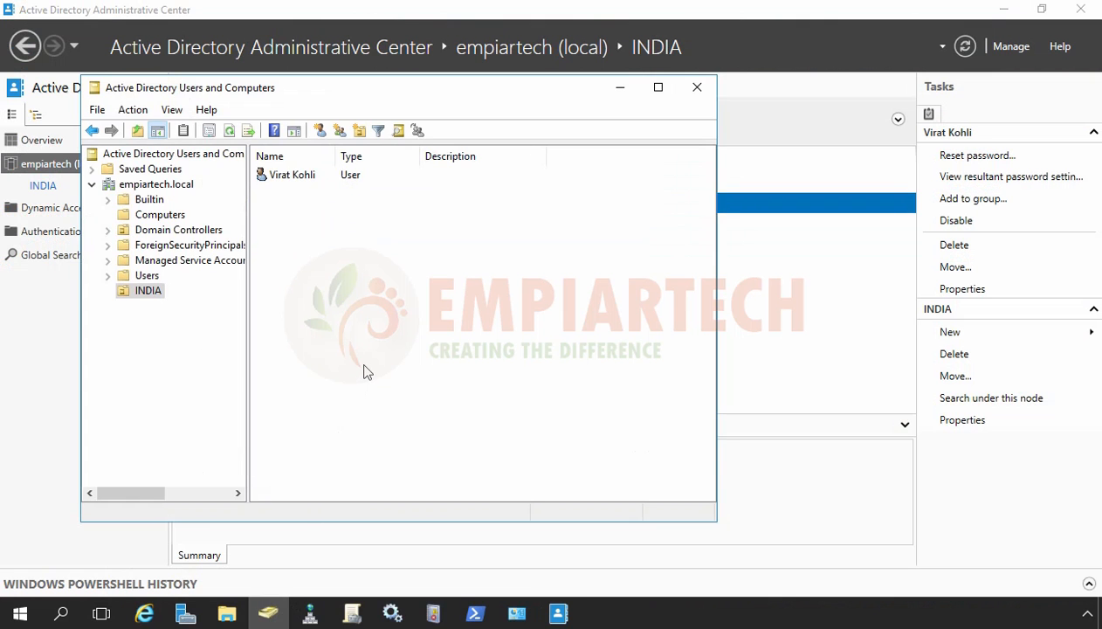
right_click(354, 254)
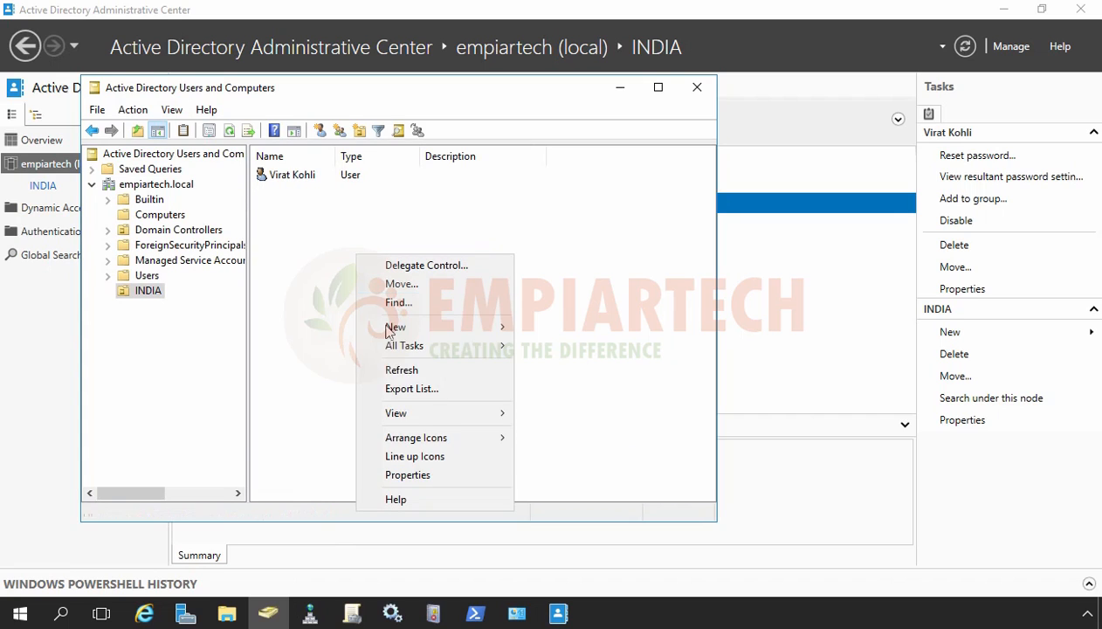
click(397, 371)
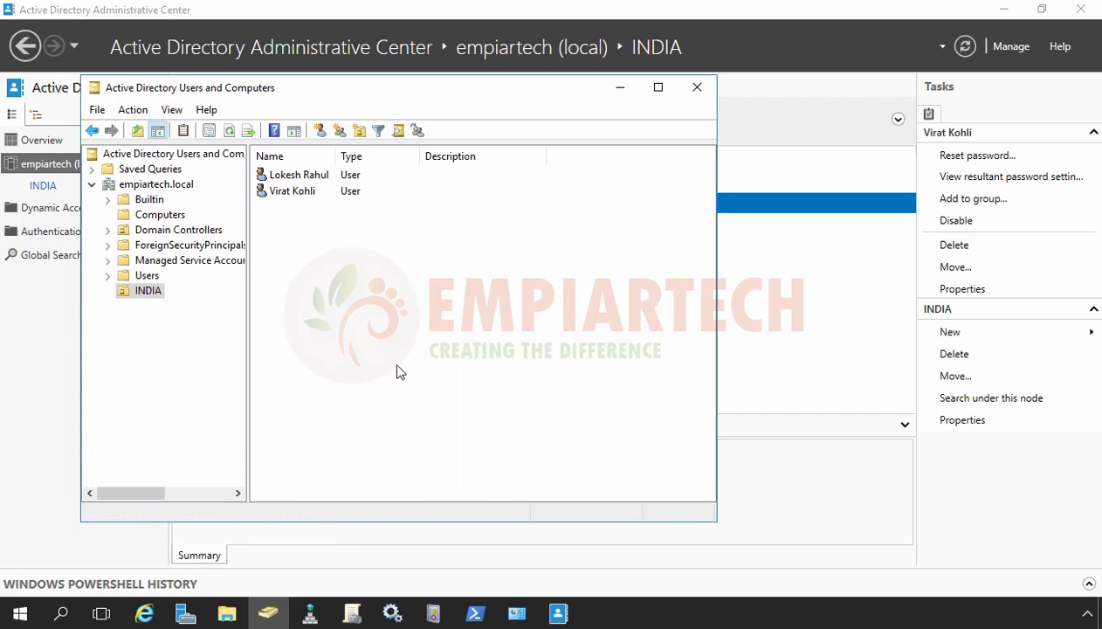
double_click(341, 151)
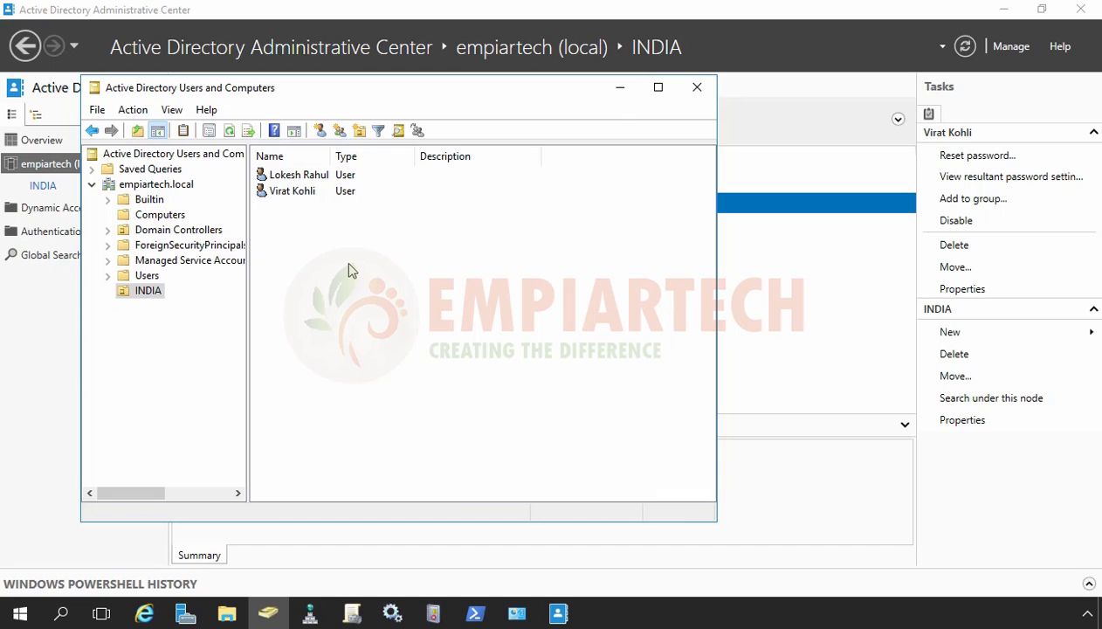